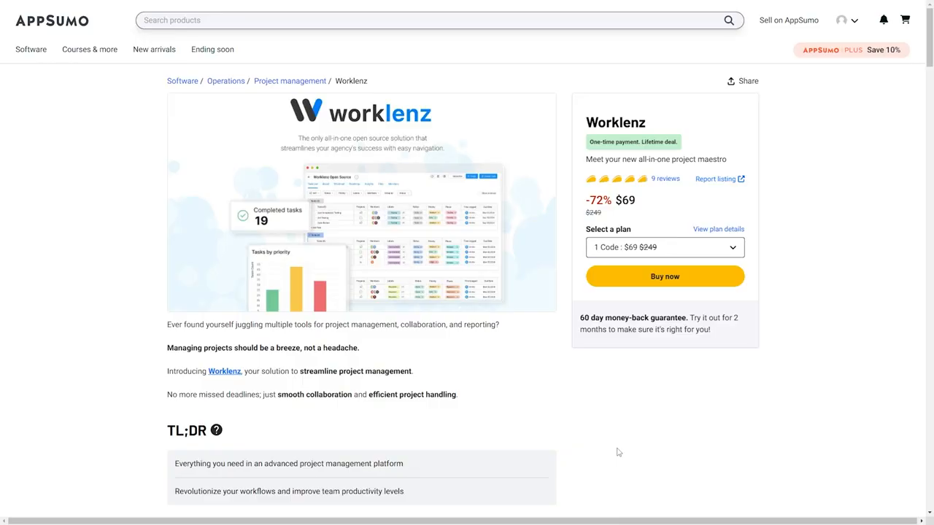
Look through the Worklenz deal page, including the founders section, the customer questions and the reviews
scroll(617, 452, down, 1)
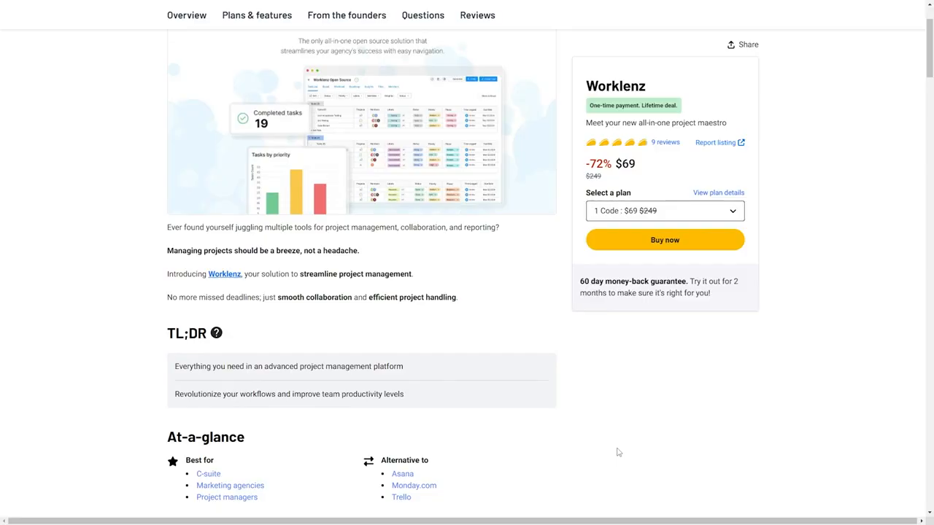
scroll(617, 452, down, 10)
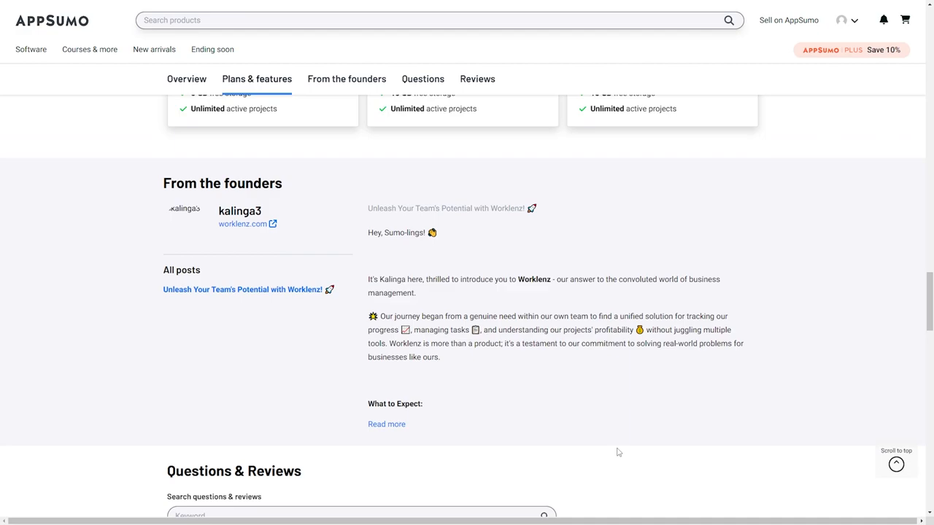
scroll(617, 452, down, 3)
scroll(617, 451, down, 2)
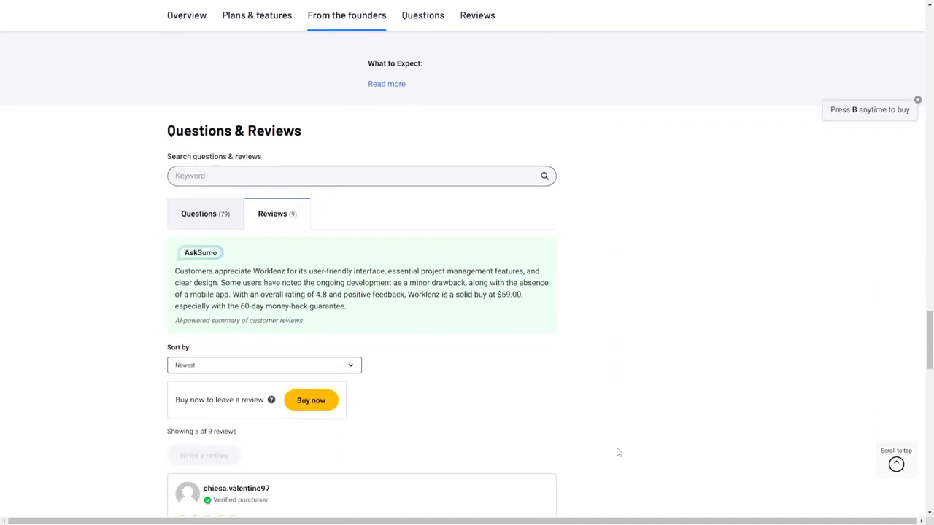
click(184, 216)
scroll(529, 367, down, 5)
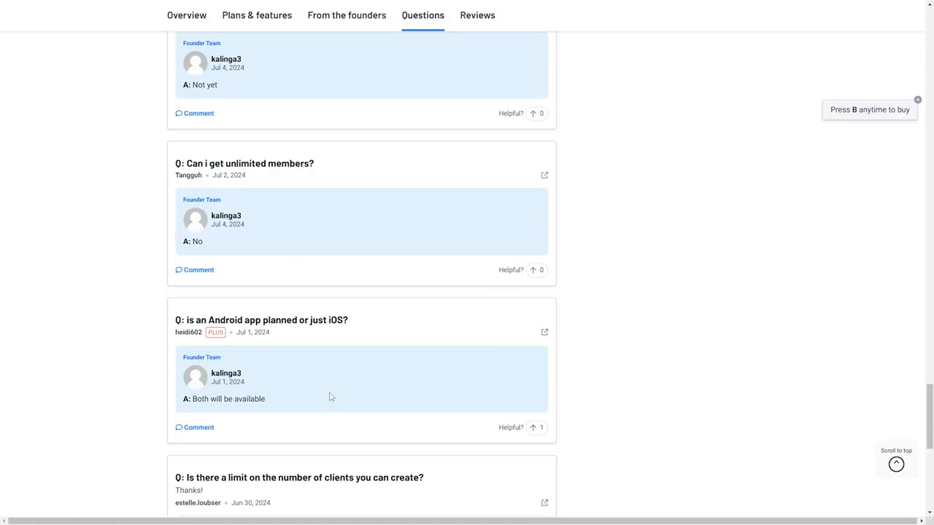
scroll(329, 396, down, 10)
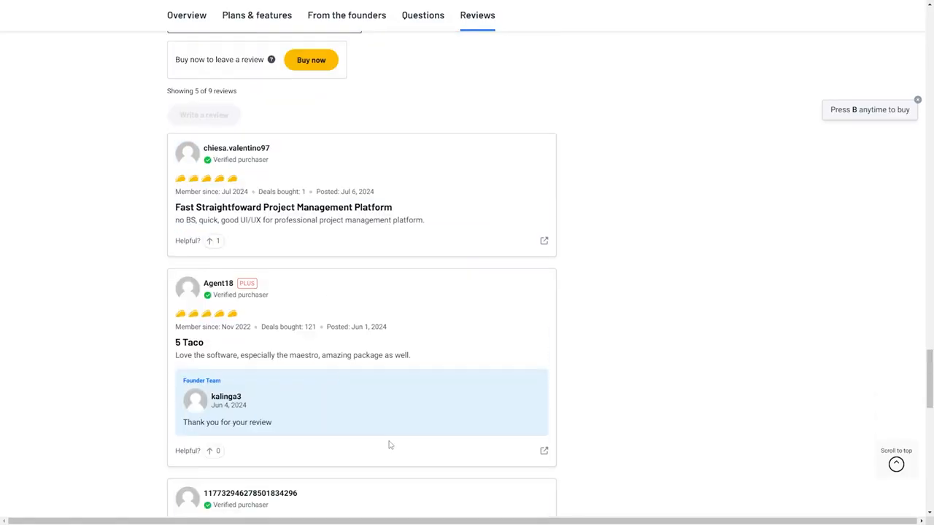
scroll(390, 445, down, 5)
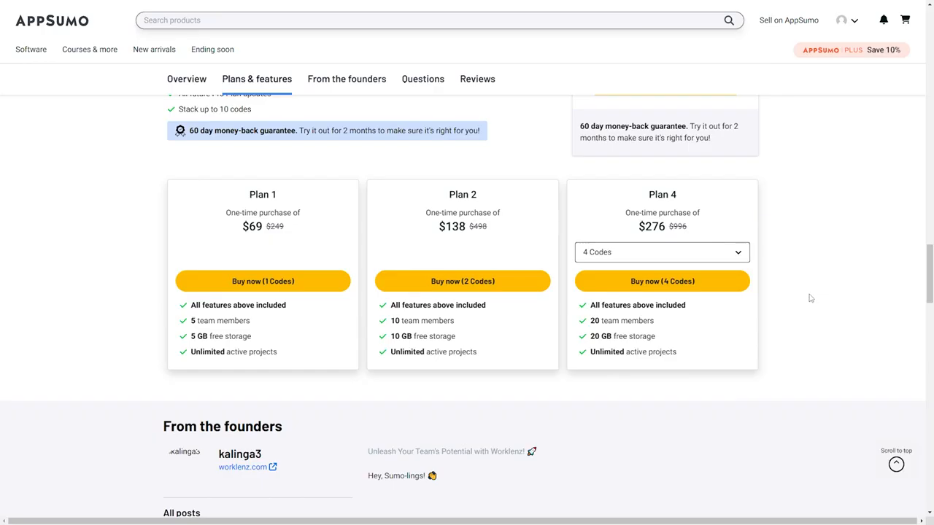
Switch the multi-code plan to 5 codes and to 6 codes to compare price, team members and storage
click(723, 256)
click(904, 290)
click(733, 255)
click(722, 311)
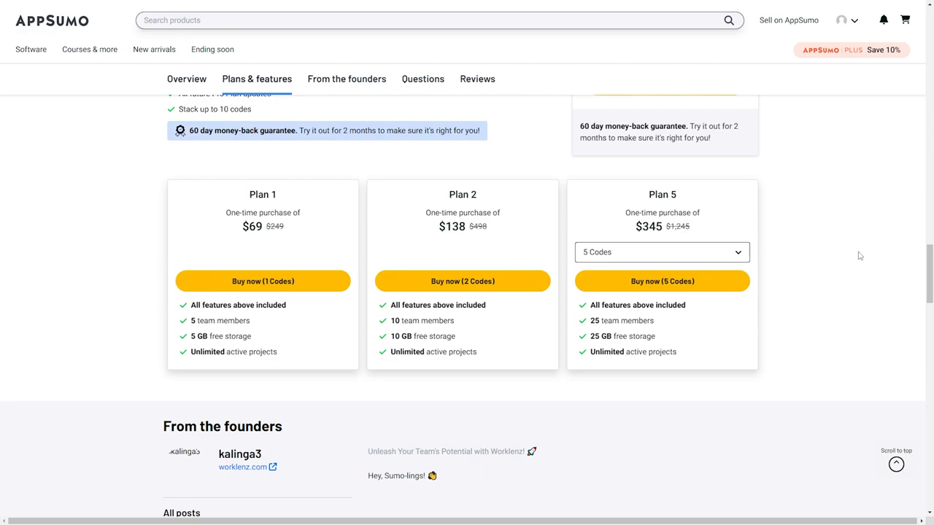
click(673, 256)
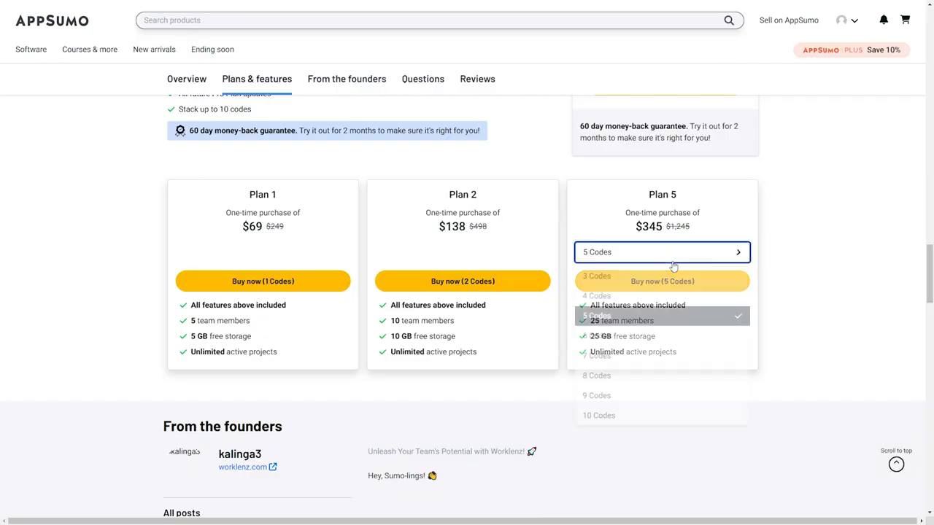
click(662, 315)
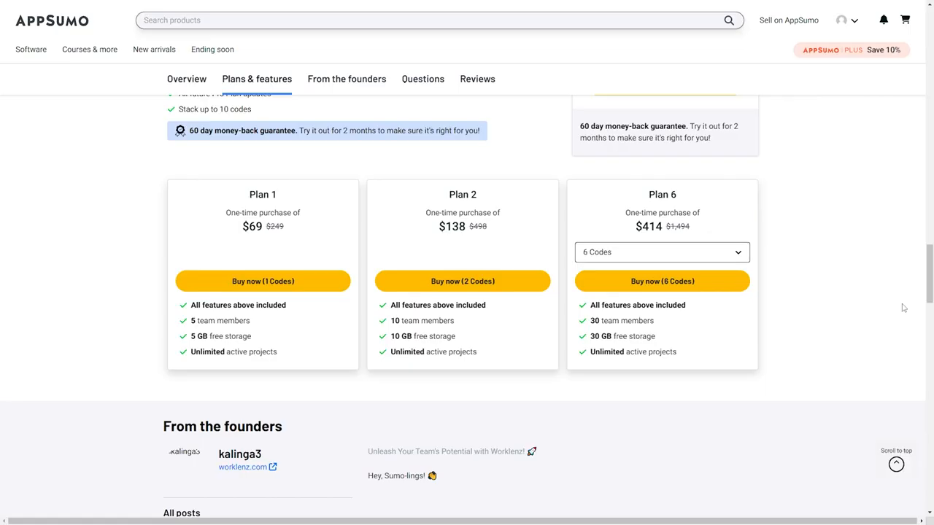
Compare the multi-code plan's larger code quantities, finishing with 10 codes
key(Down)
key(Down)
click(722, 253)
click(711, 362)
click(729, 251)
click(600, 415)
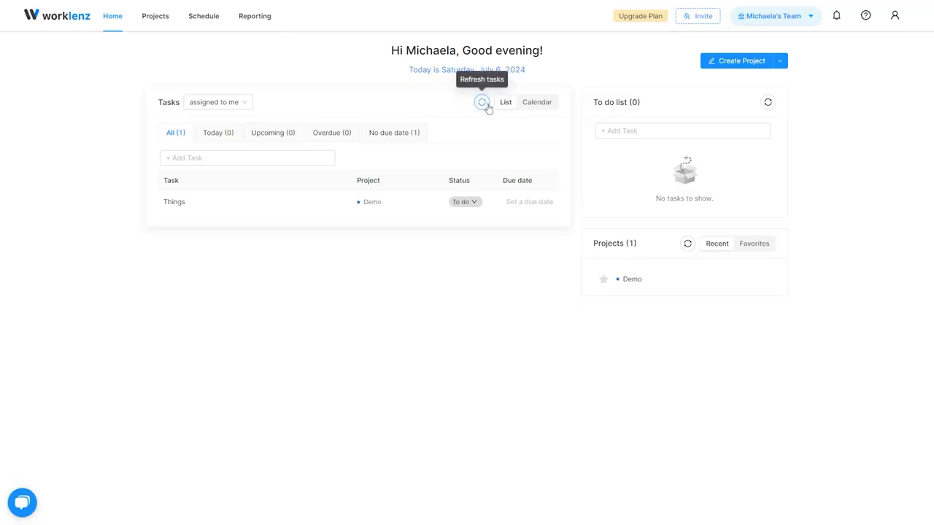
In Worklenz, show the home page tasks assigned by me, and return to those assigned to me
click(237, 106)
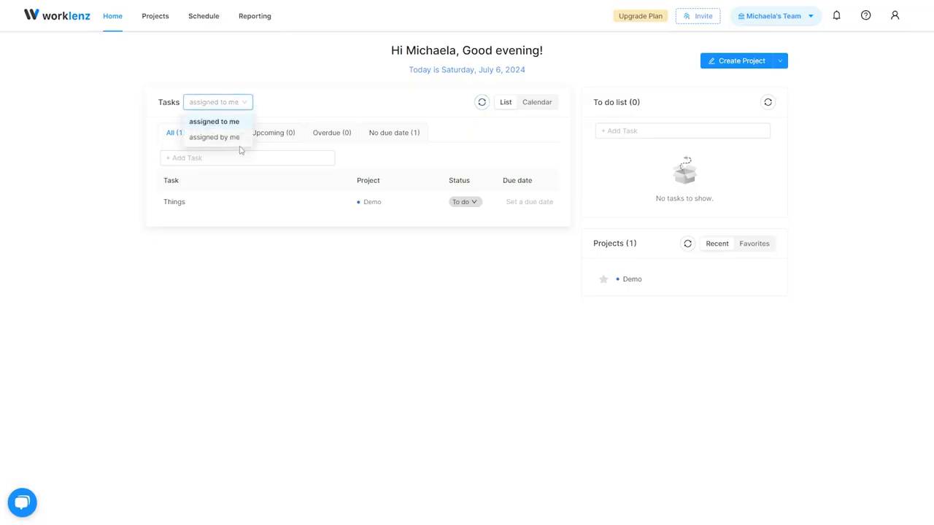
click(240, 140)
click(219, 106)
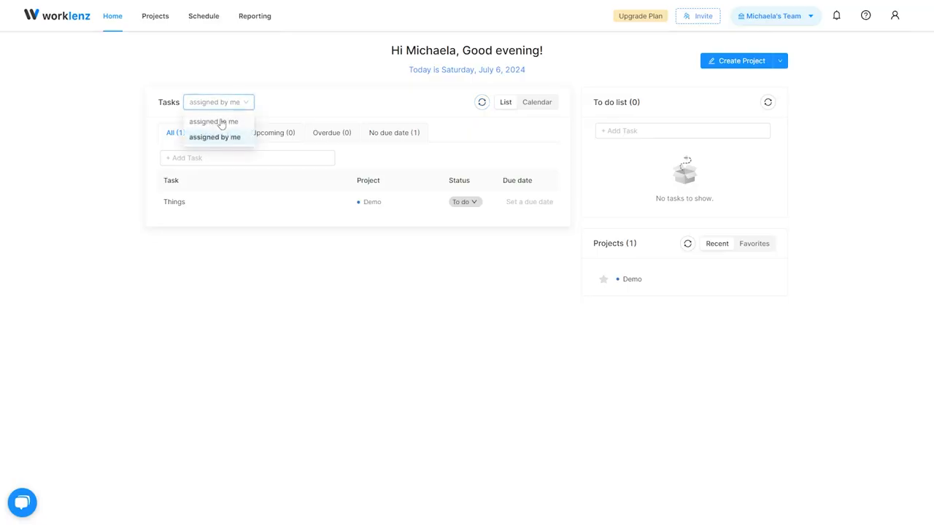
click(224, 121)
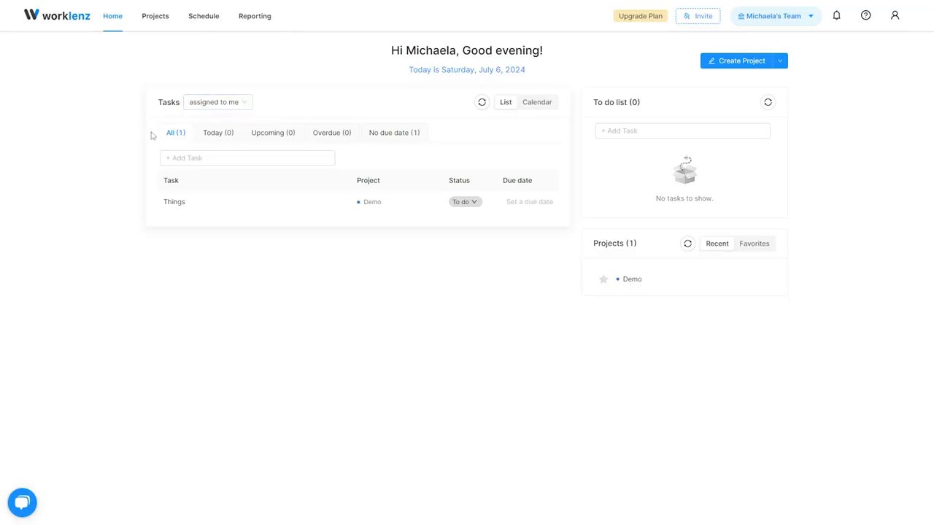
Check the home page tasks under Today, Upcoming and No due date, and return to all tasks
click(205, 139)
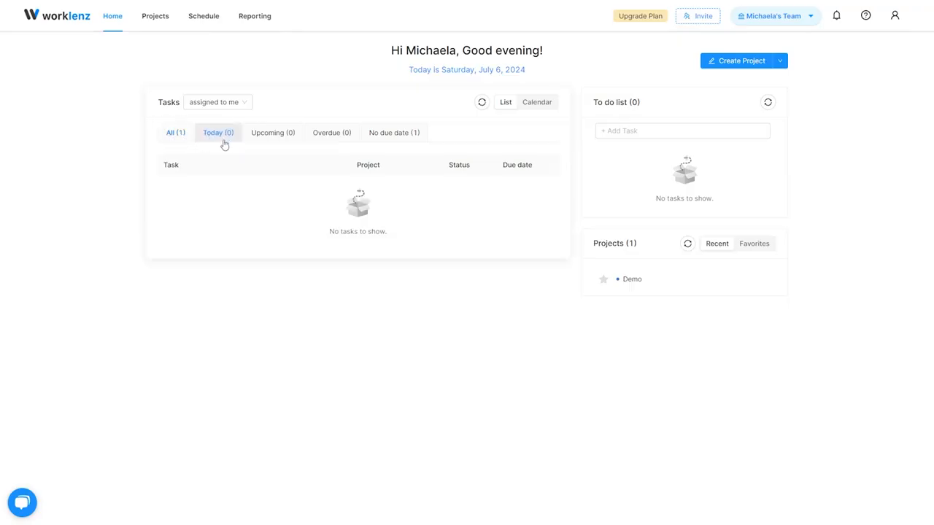
click(276, 139)
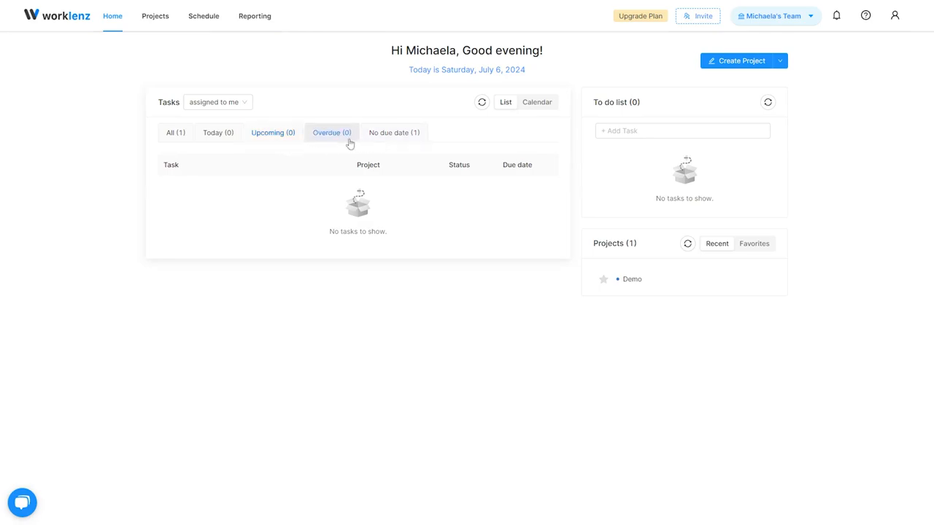
click(412, 143)
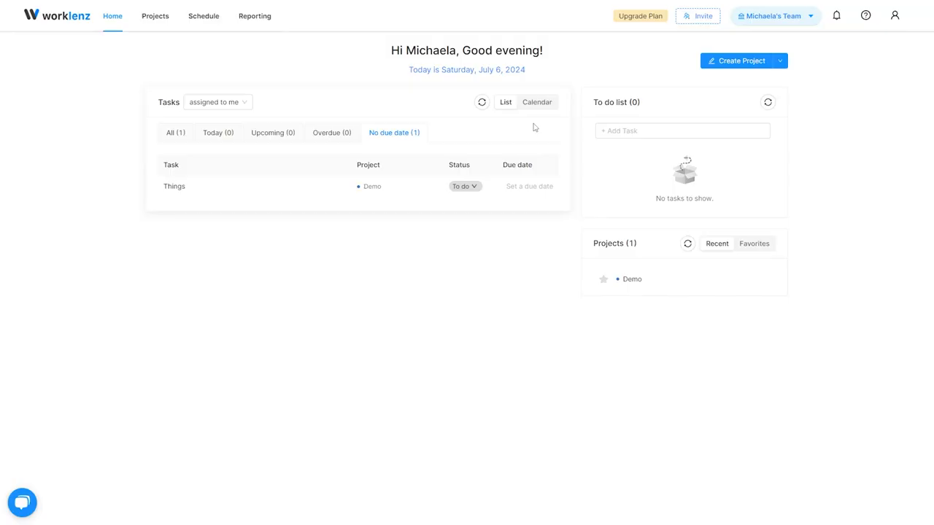
click(169, 133)
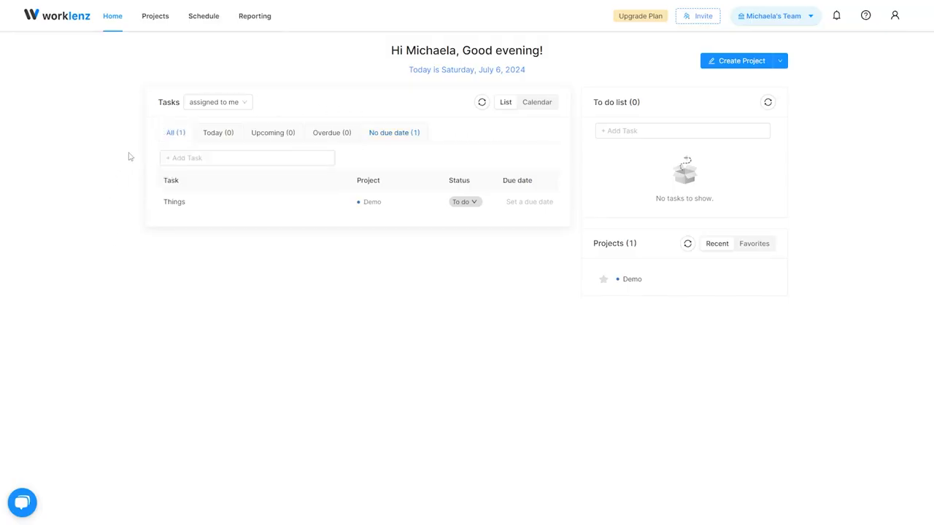
Show the home page tasks in the calendar's year view and list the favorite projects
click(552, 108)
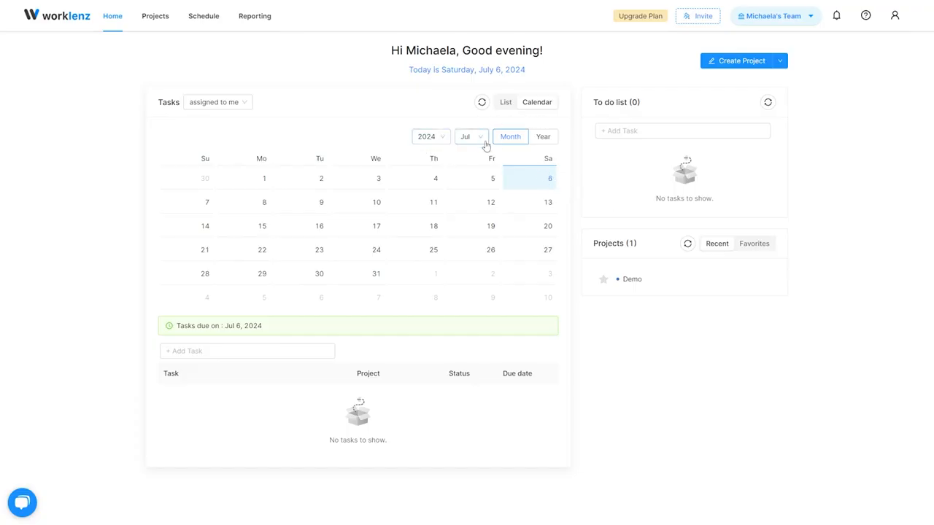
click(543, 138)
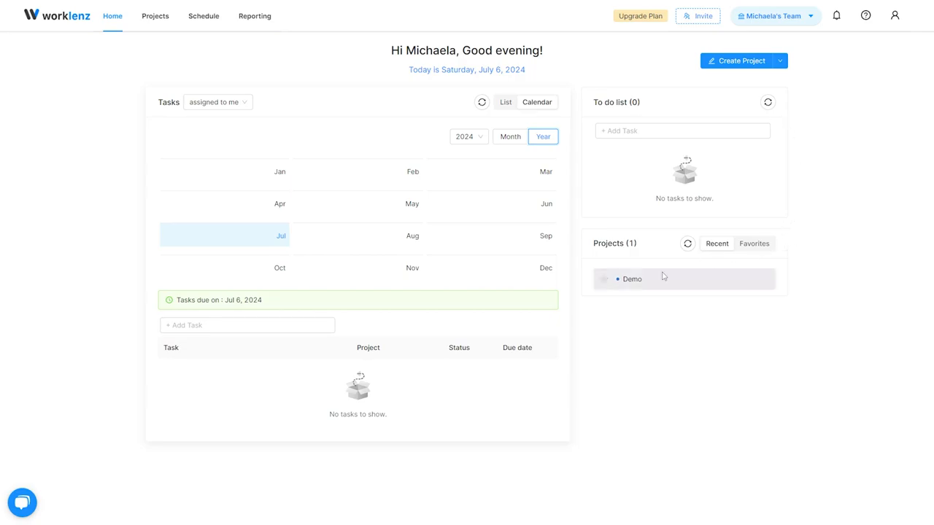
click(763, 248)
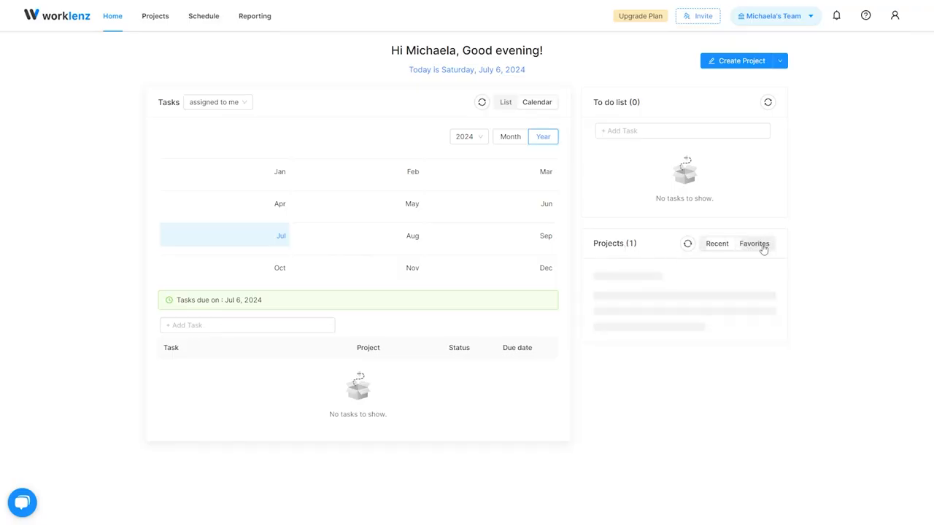
Start a new project from the projects page and name it "Name"
click(161, 23)
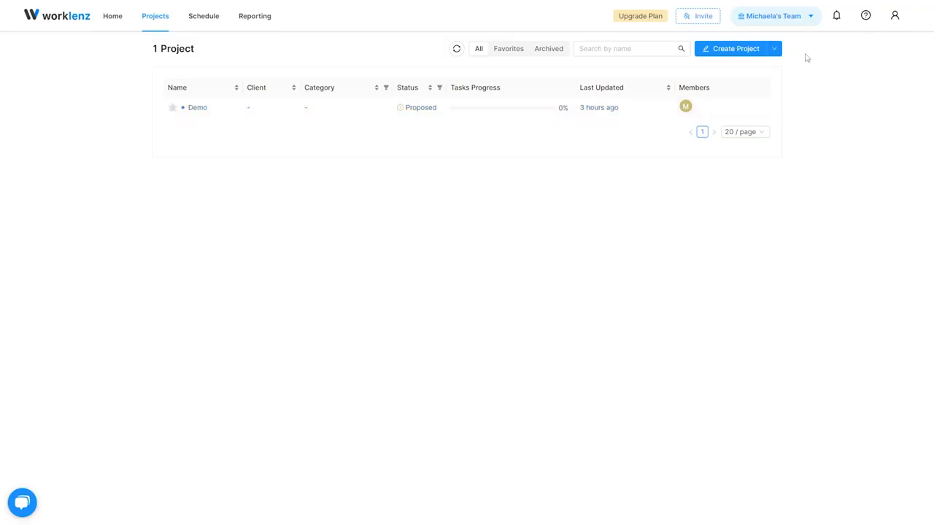
click(716, 53)
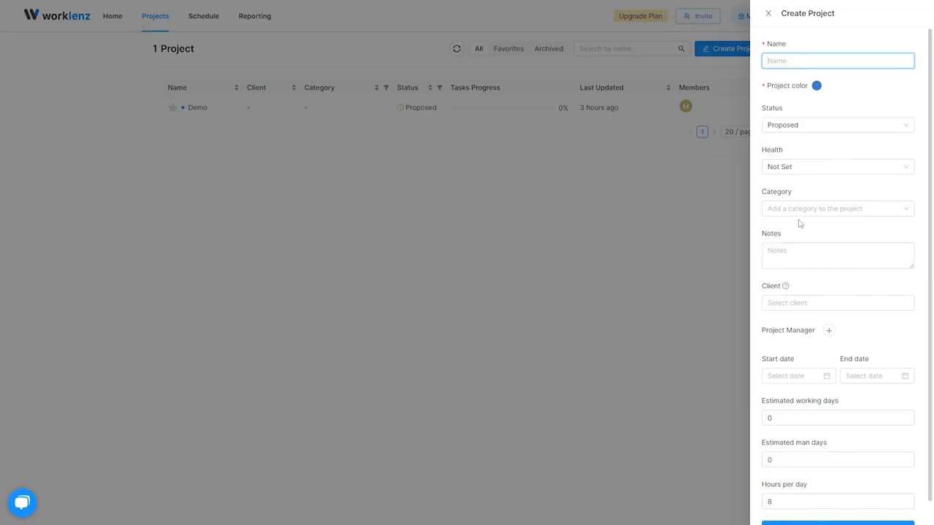
text(Name)
Look through the colors available for the new project
click(817, 86)
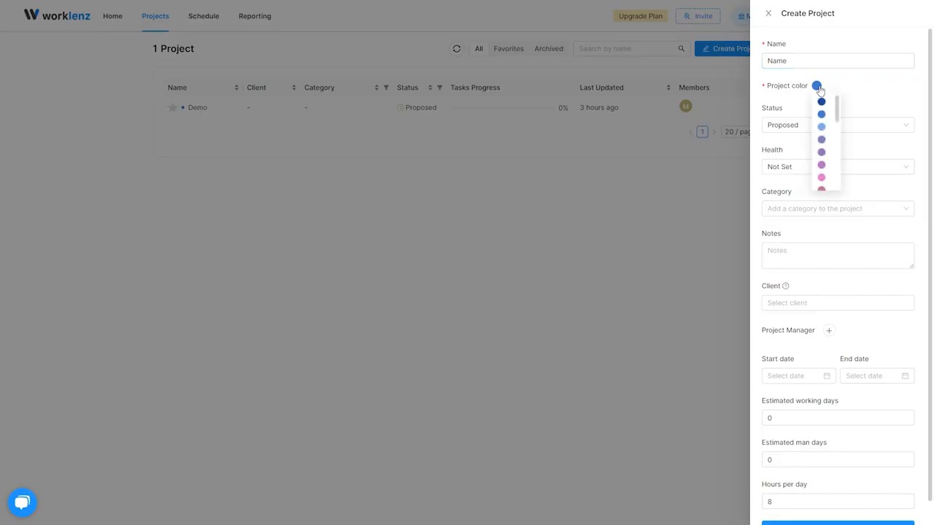
scroll(830, 127, down, 1)
scroll(830, 127, down, 4)
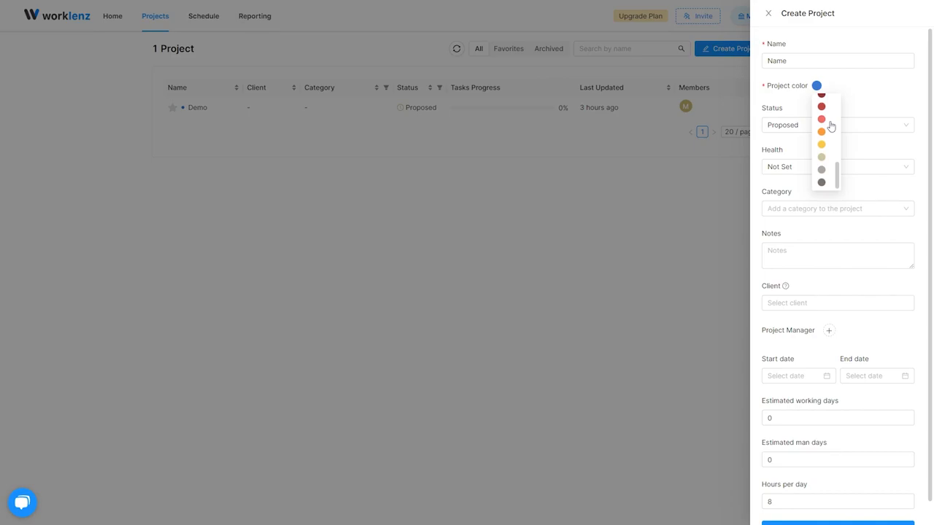
scroll(831, 127, up, 5)
scroll(830, 126, up, 1)
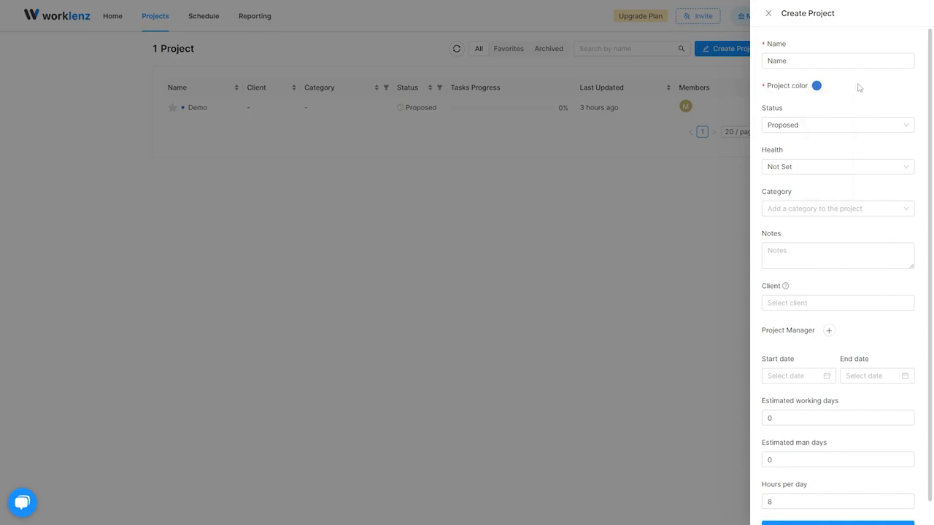
Choose Proposed as the new project's status and Good as its health
click(843, 127)
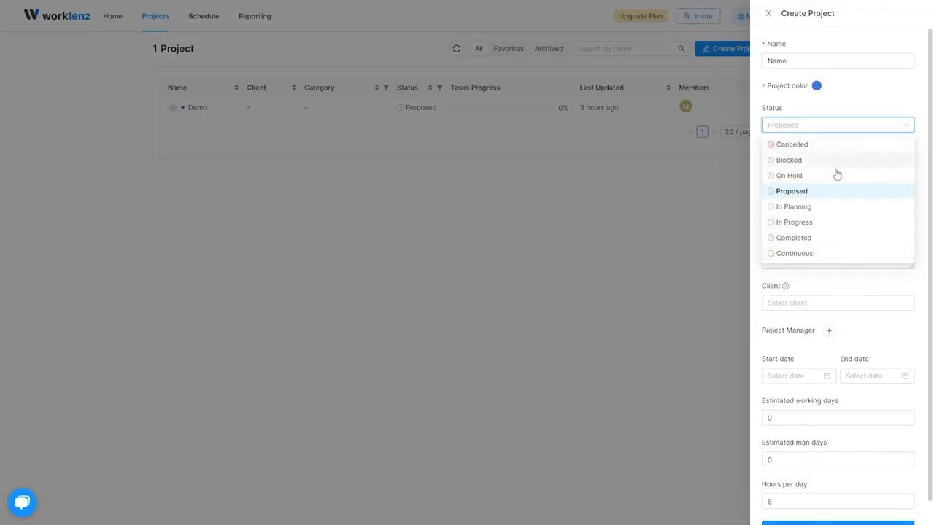
click(792, 191)
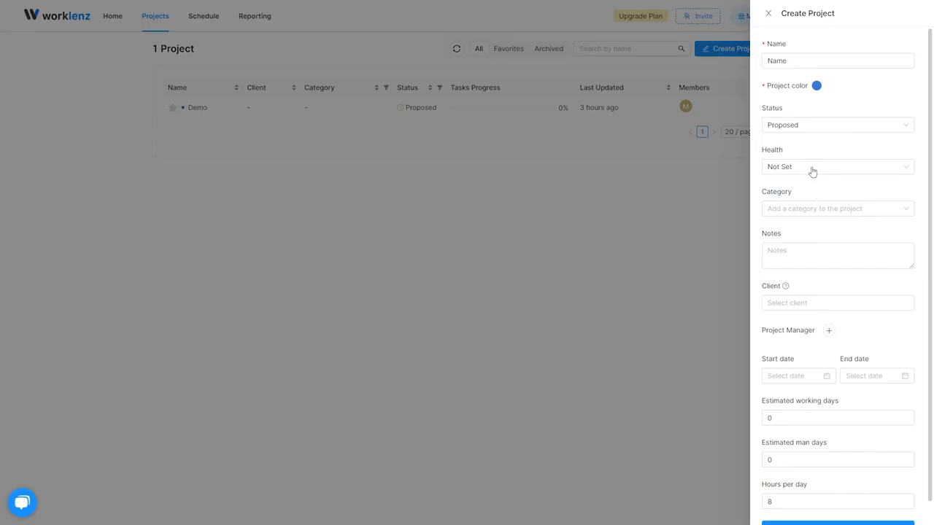
click(811, 169)
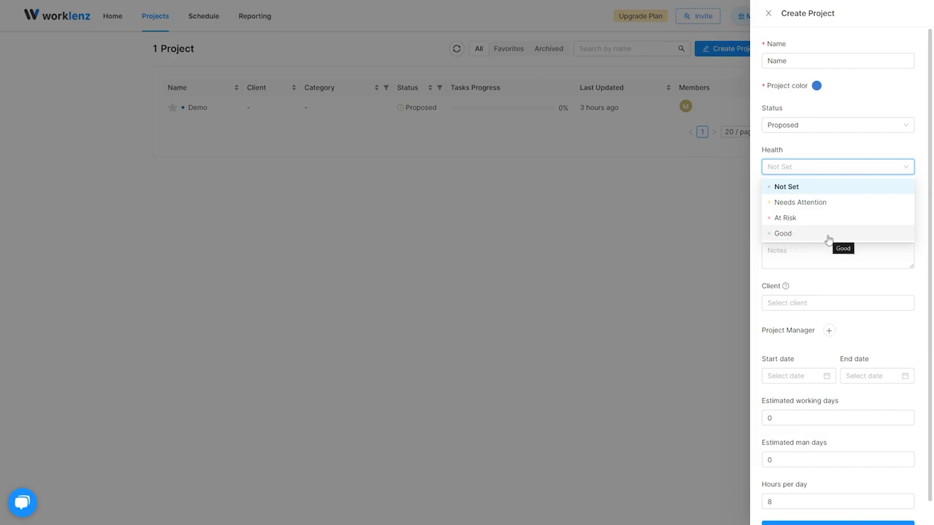
click(827, 239)
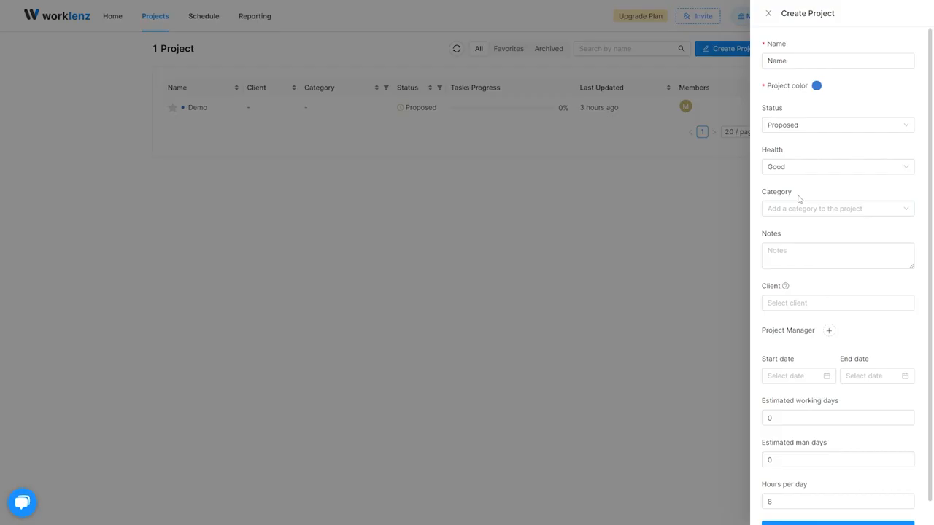
Create a new category called "Category" for the project
click(808, 208)
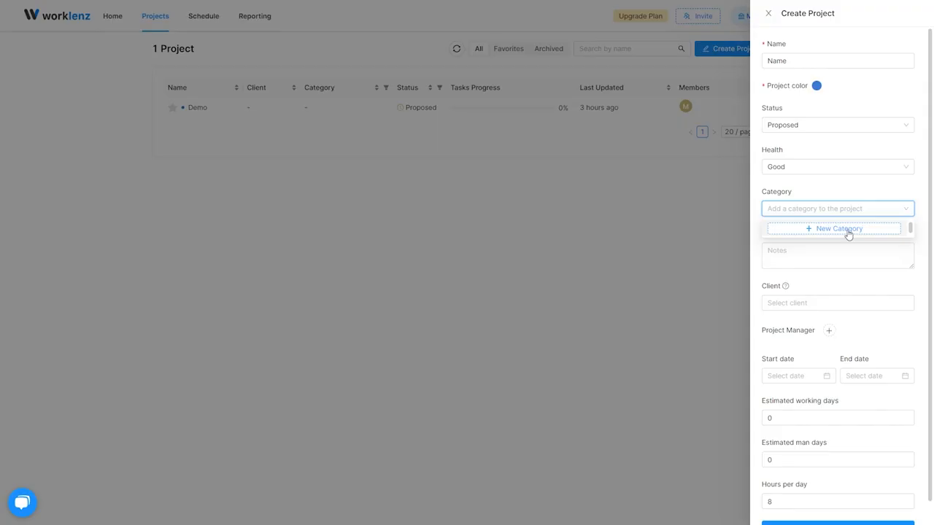
click(848, 233)
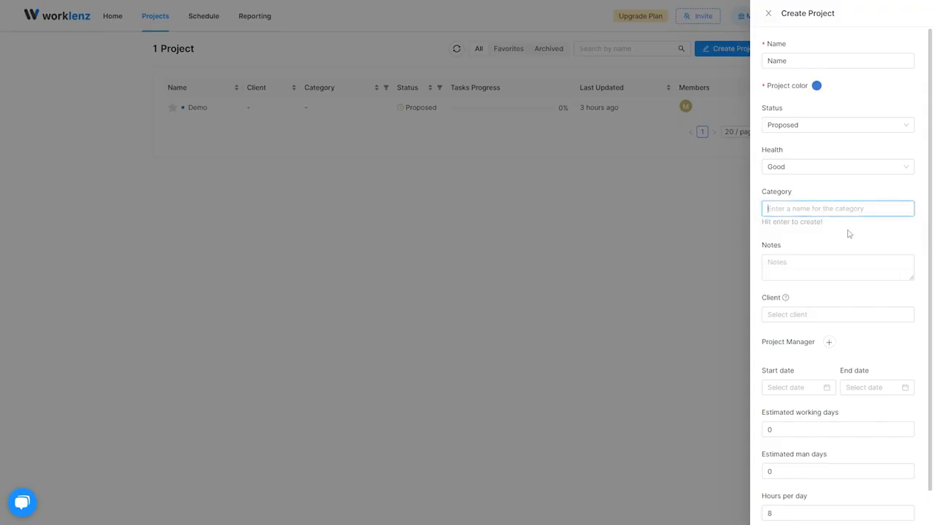
text(Category)
key(Return)
Enter "Notes" in the project's notes and set its client to a new entry named "Client"
click(824, 267)
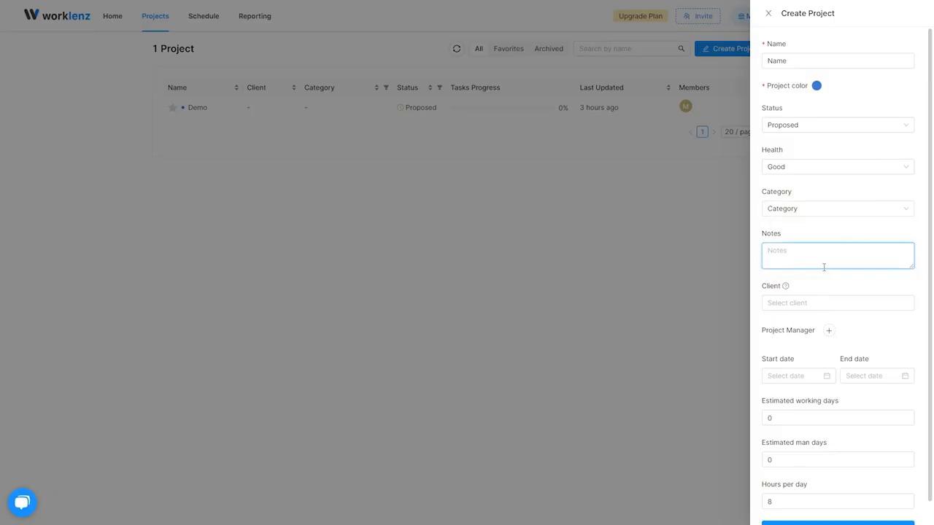
text(Notes)
click(820, 307)
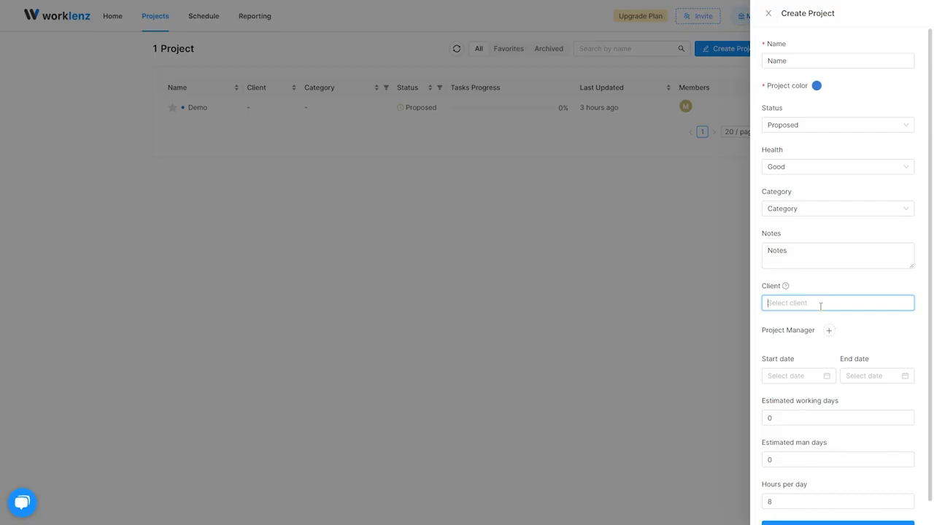
text(Cl)
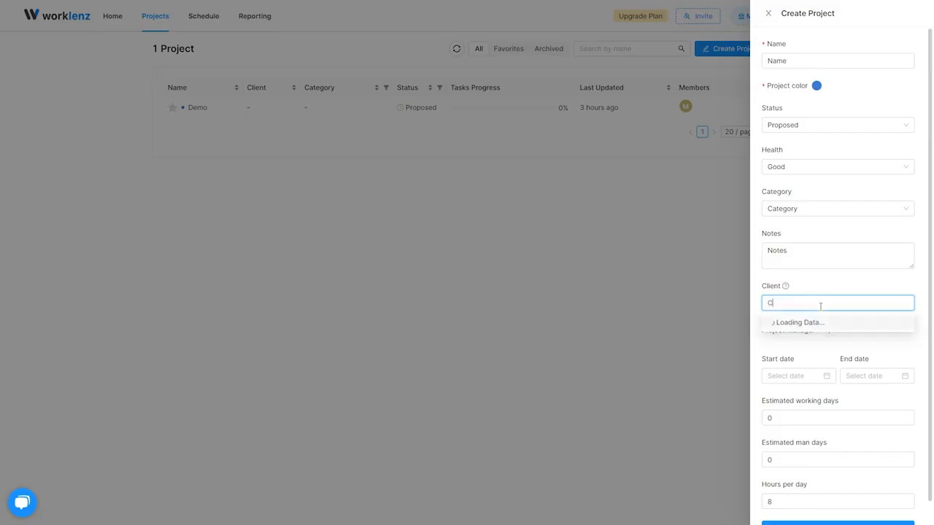
text(ient)
click(817, 324)
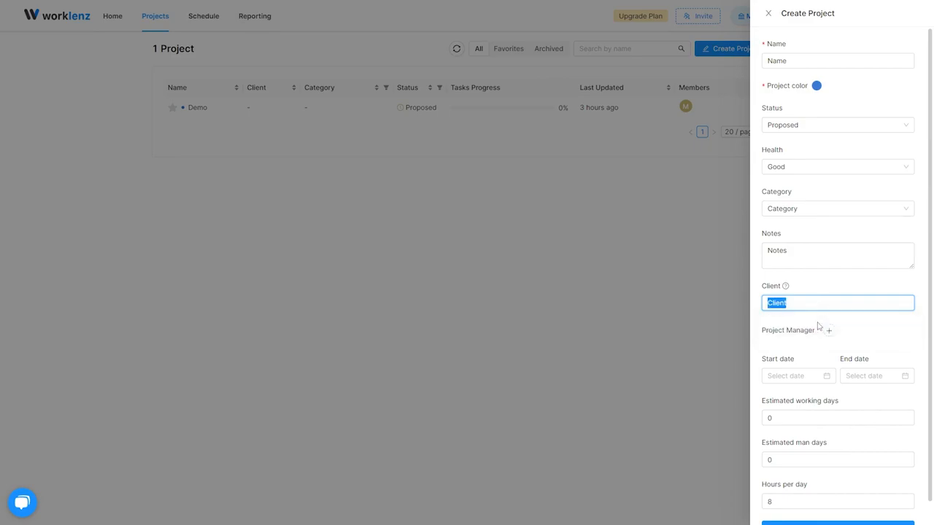
Assign the only listed team member as the new project's manager
click(887, 337)
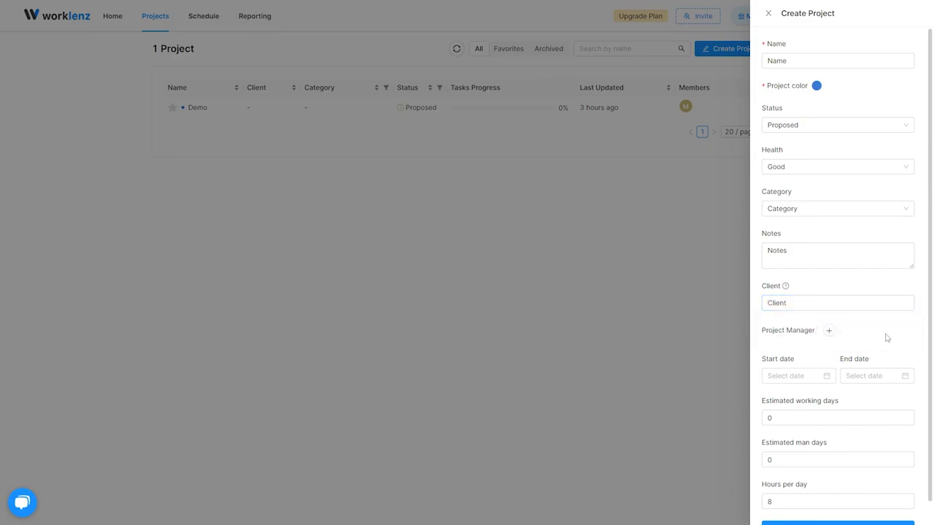
click(827, 332)
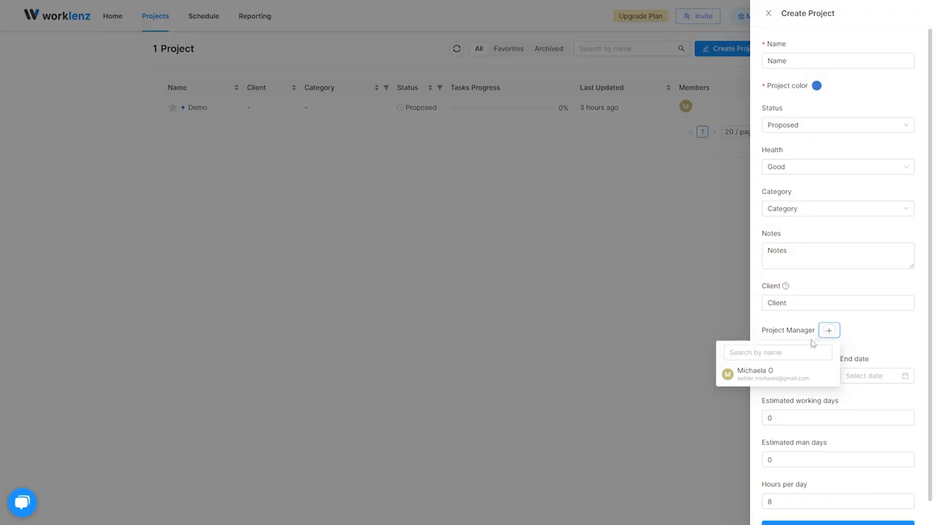
click(790, 376)
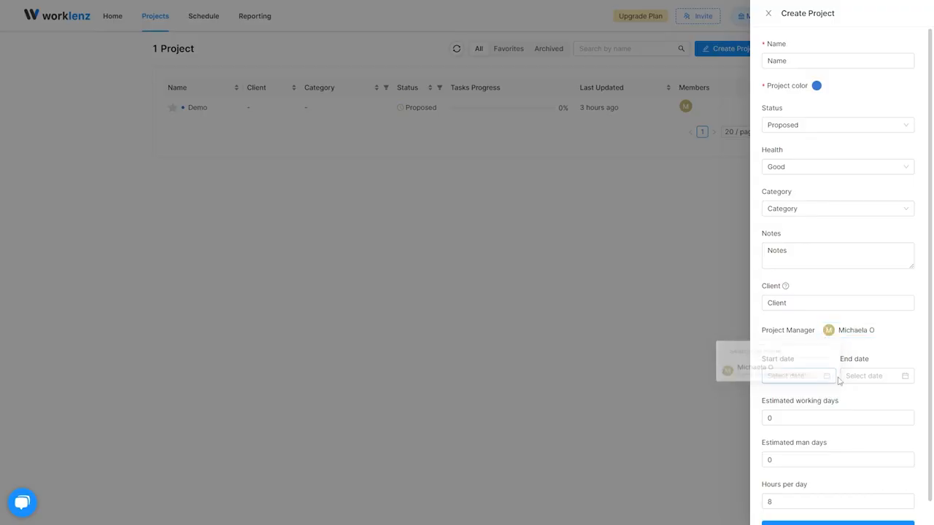
Set the project's start date to 2024-07-06 and its end date to 2024-07-31
scroll(896, 355, down, 1)
click(790, 354)
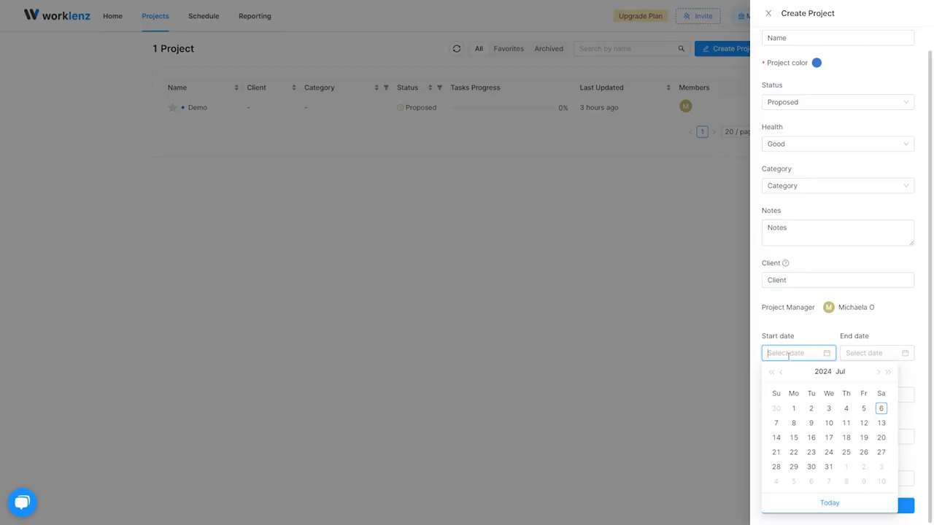
click(881, 409)
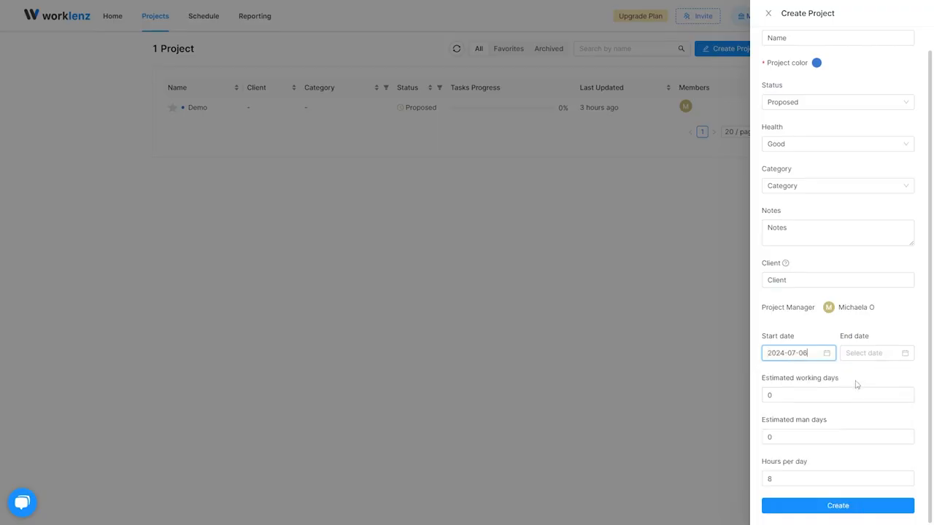
click(879, 352)
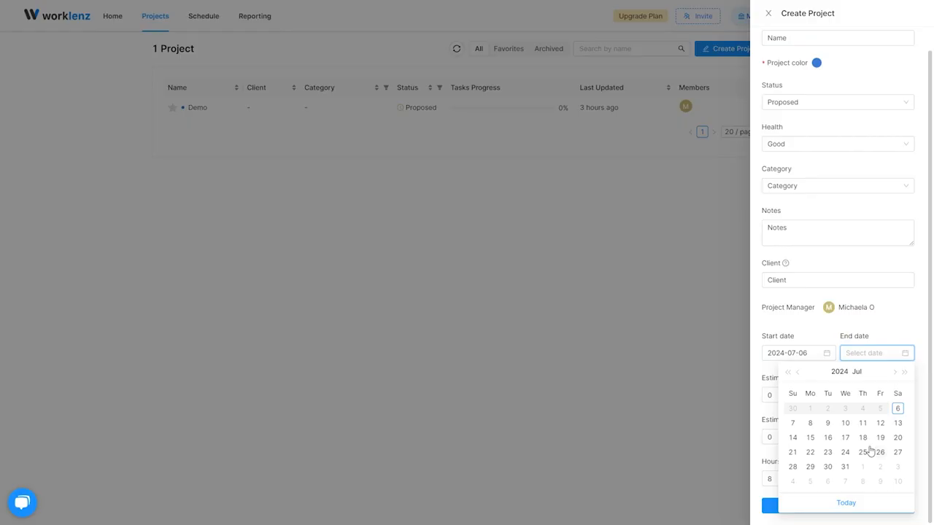
click(847, 471)
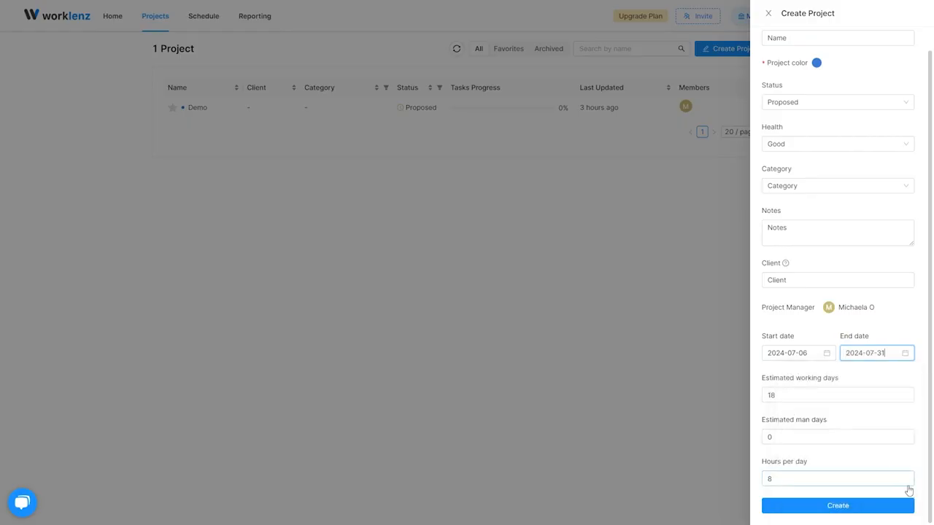
Review the estimated working days, man days and hours per day, and create the project
click(801, 394)
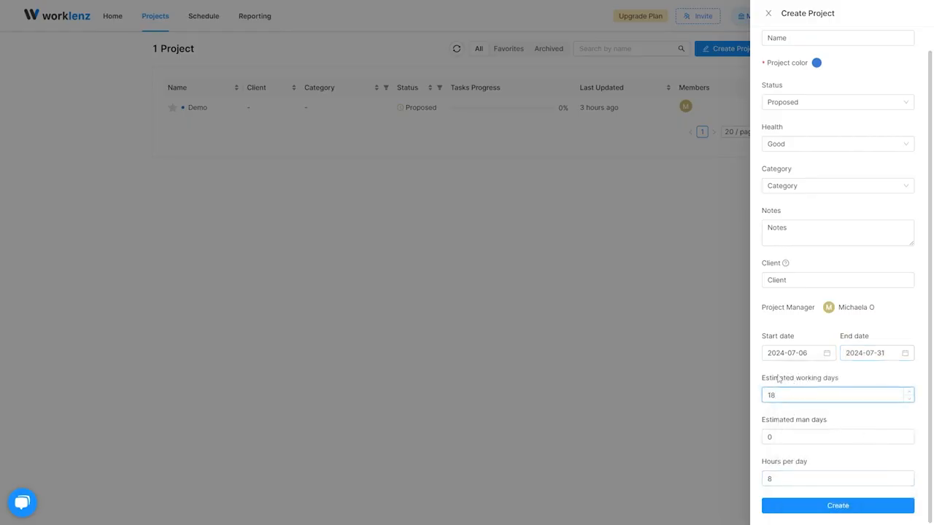
drag(772, 378, 799, 390)
click(830, 425)
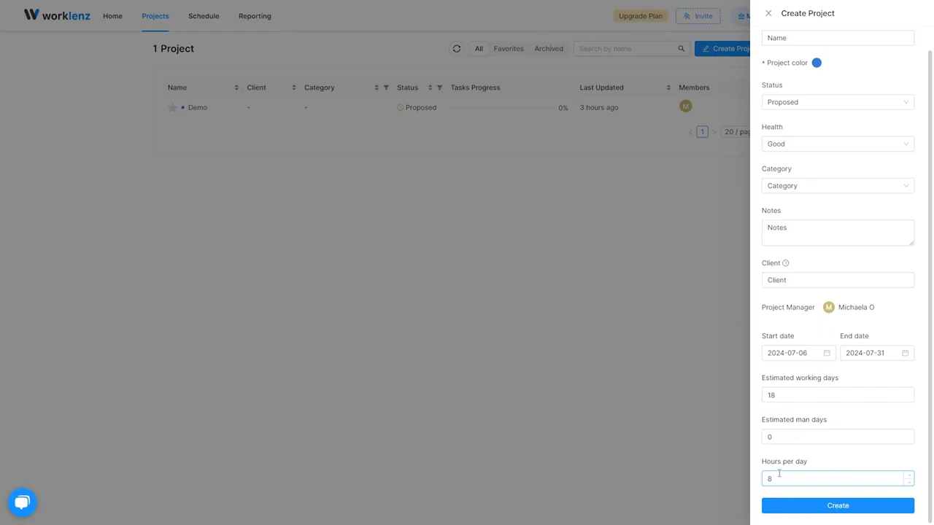
click(819, 510)
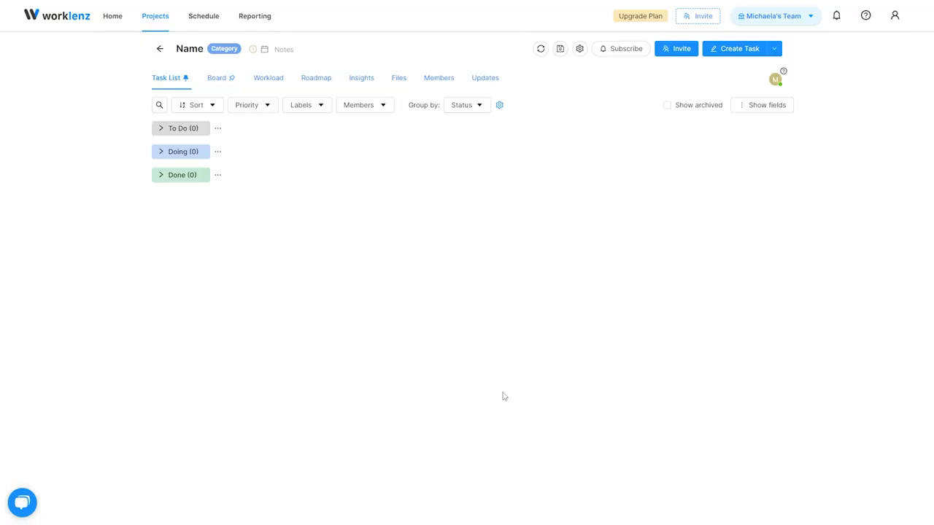
Create a new task in the project and assign it to the listed team member
click(730, 48)
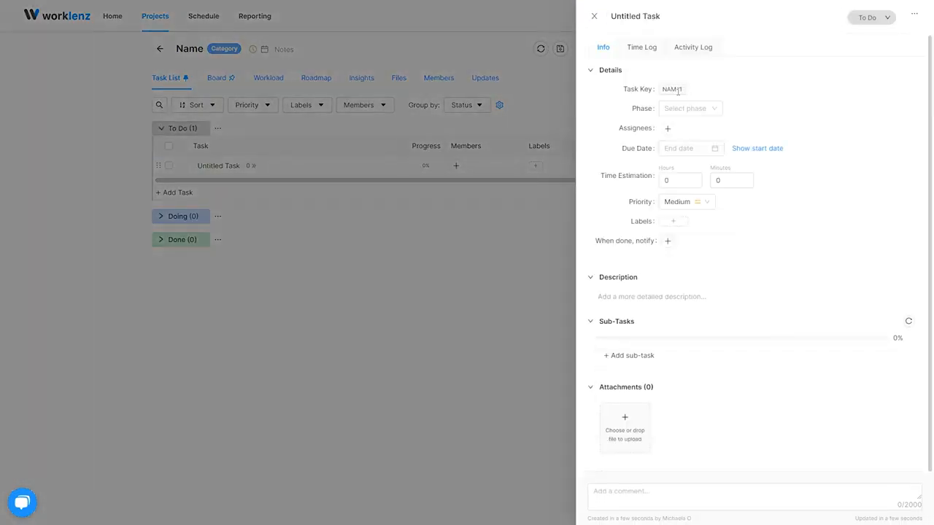
drag(664, 89, 685, 92)
click(692, 89)
click(667, 129)
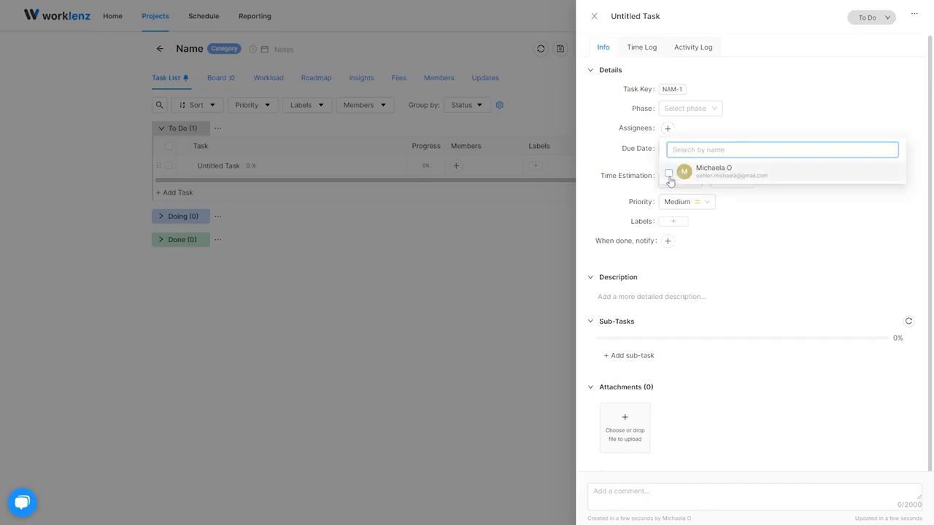
click(669, 175)
click(816, 115)
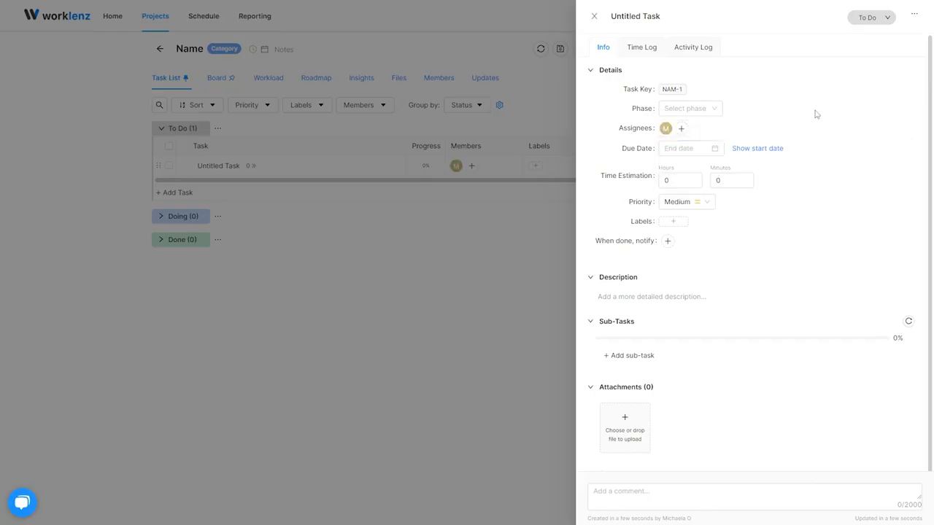
Set the task's due date to Jul 08 and its time estimation to 8 hours
click(715, 149)
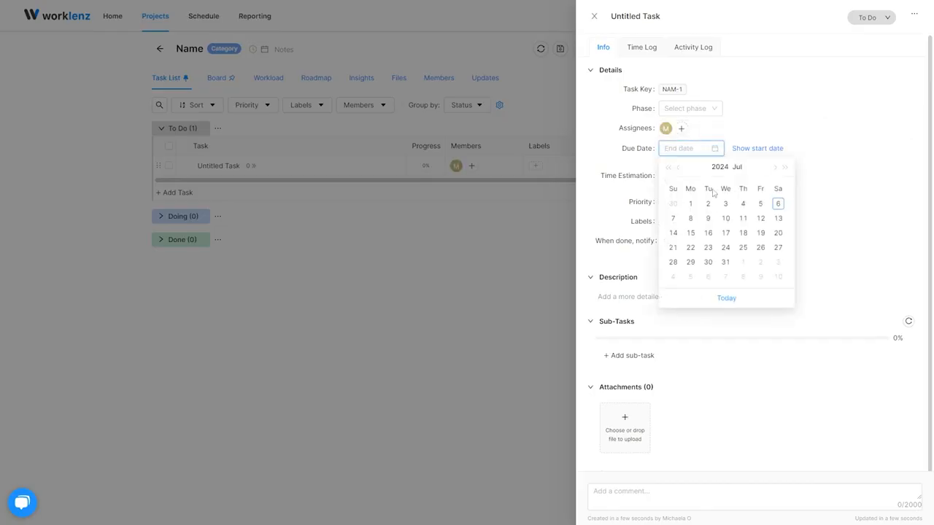
click(690, 219)
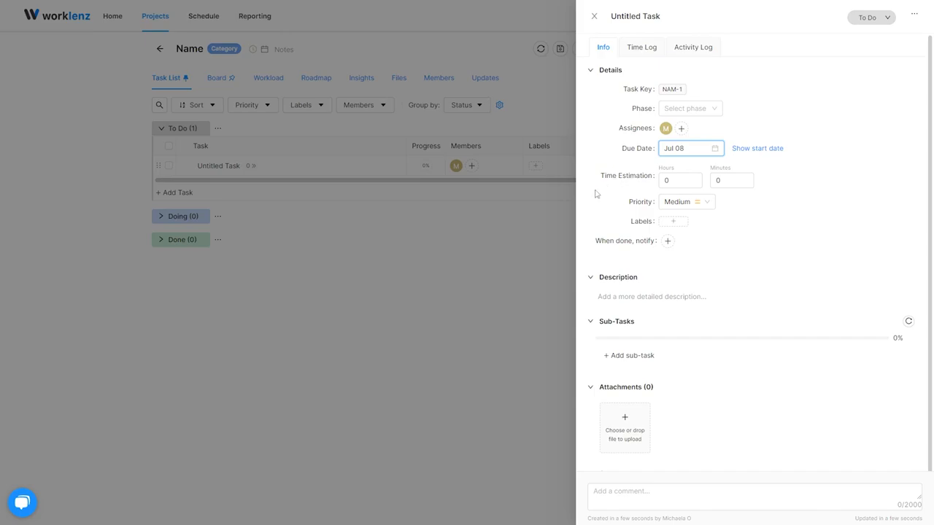
double_click(678, 178)
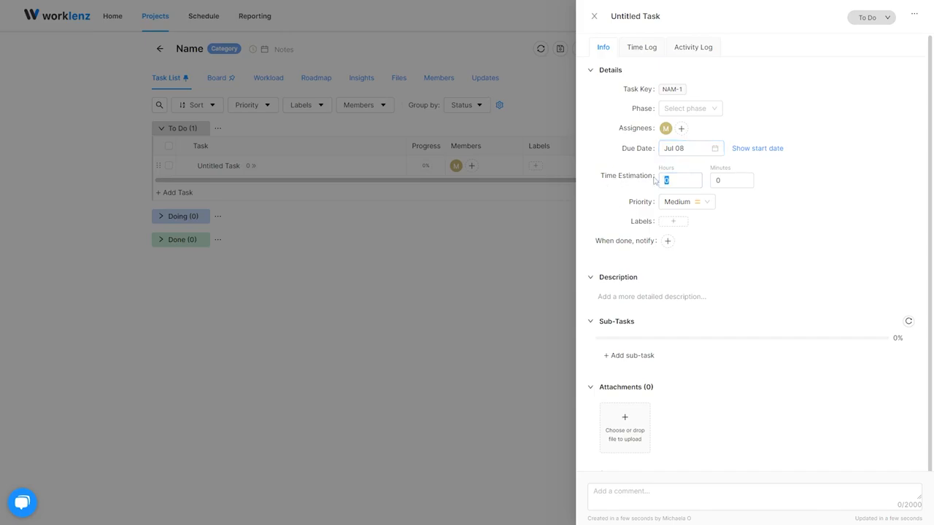
text(8)
click(794, 207)
Keep the task's priority at Medium and add a new label named "Label" to it
click(710, 205)
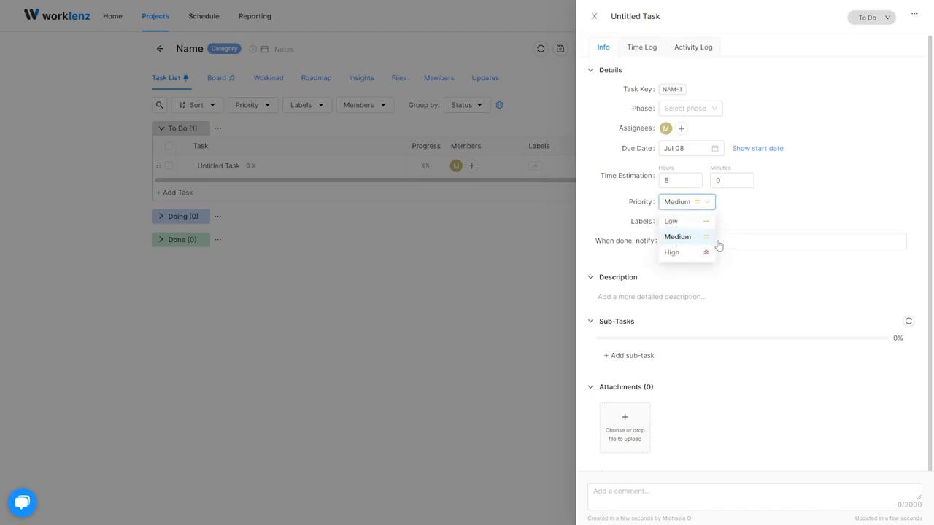
click(842, 189)
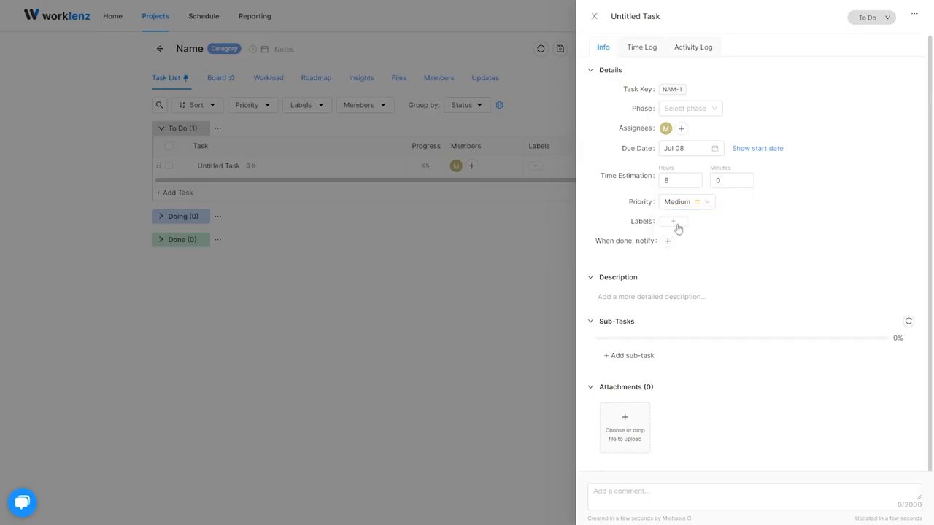
click(675, 225)
text(Label)
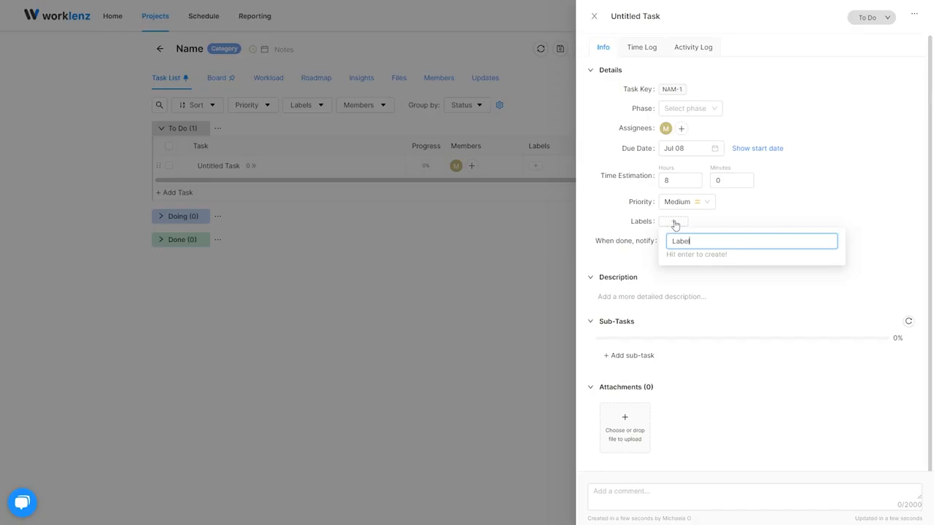
key(Return)
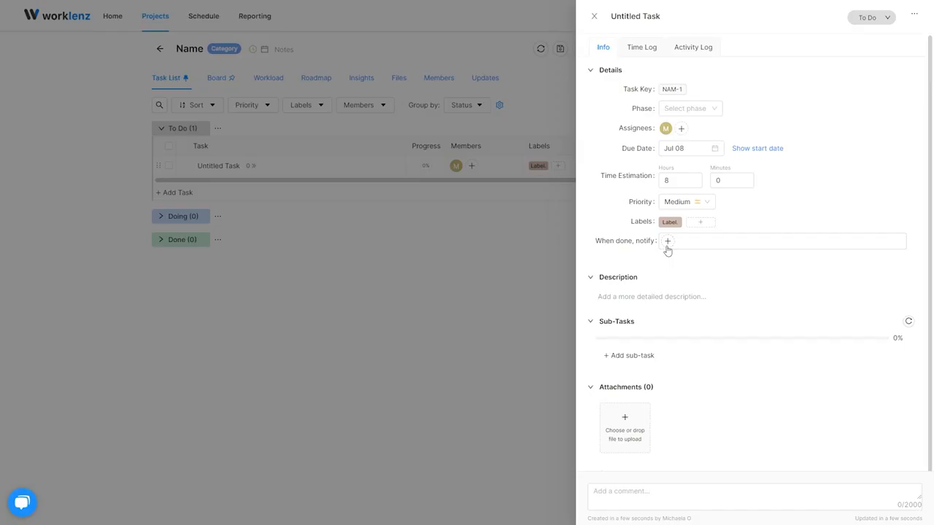
Have the listed team member notified when the task is done and enter "Description" as its description
click(666, 243)
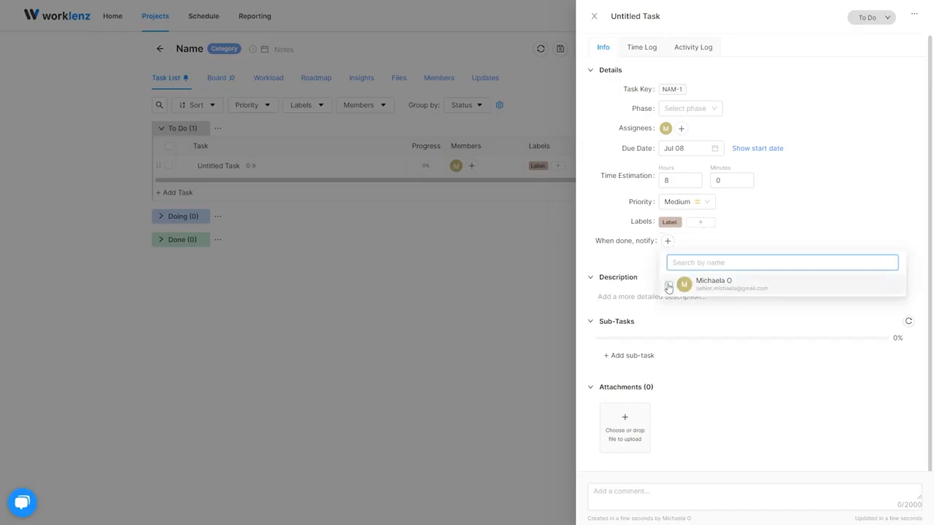
click(669, 284)
click(649, 297)
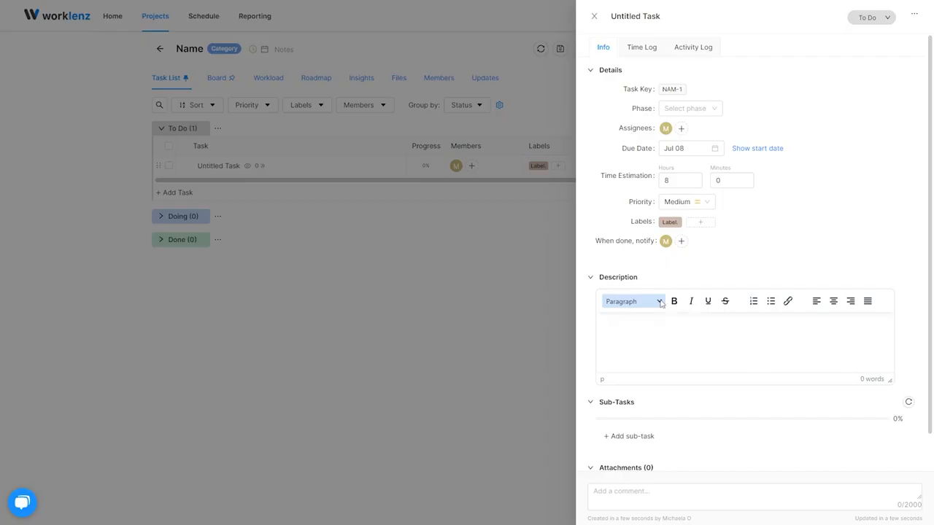
text(Description)
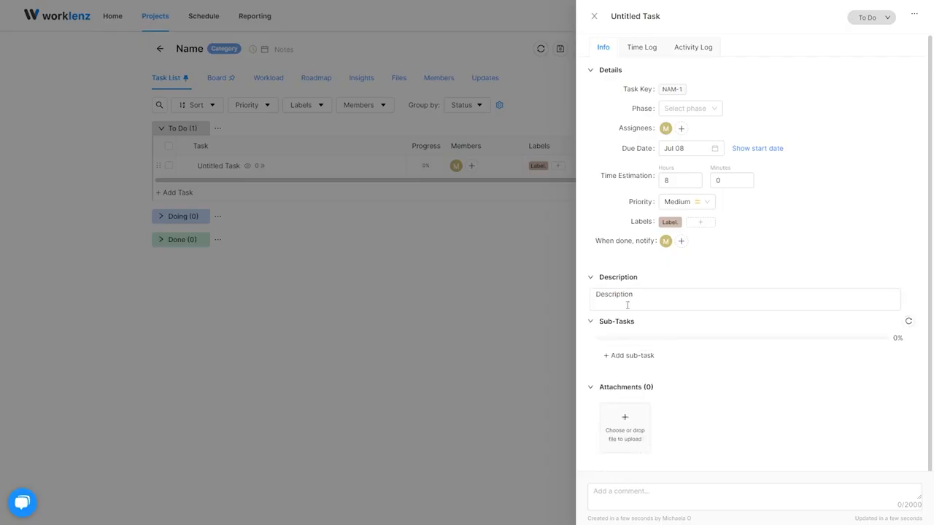
Add two sub-tasks named "Subtask 1" and "Subtask 2" to the task
click(649, 355)
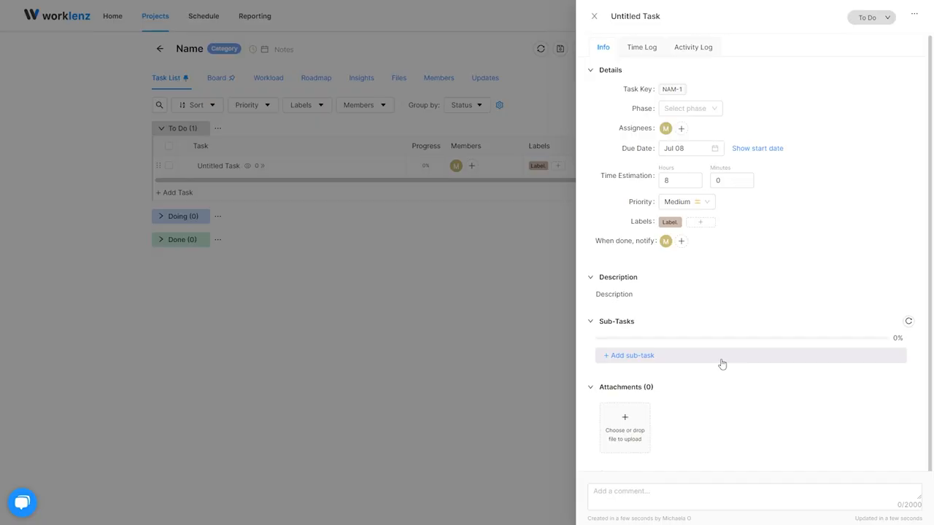
click(662, 356)
text(Subtask 1)
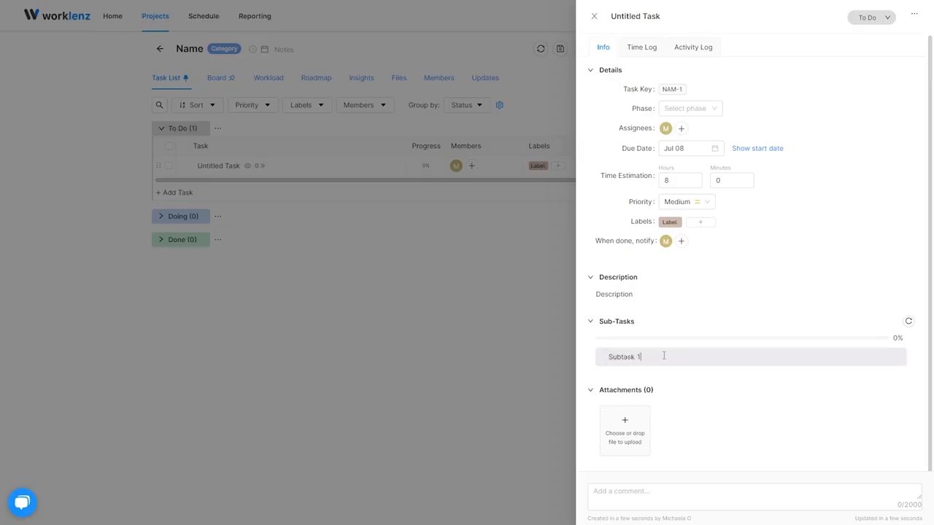
key(Return)
text(Sub)
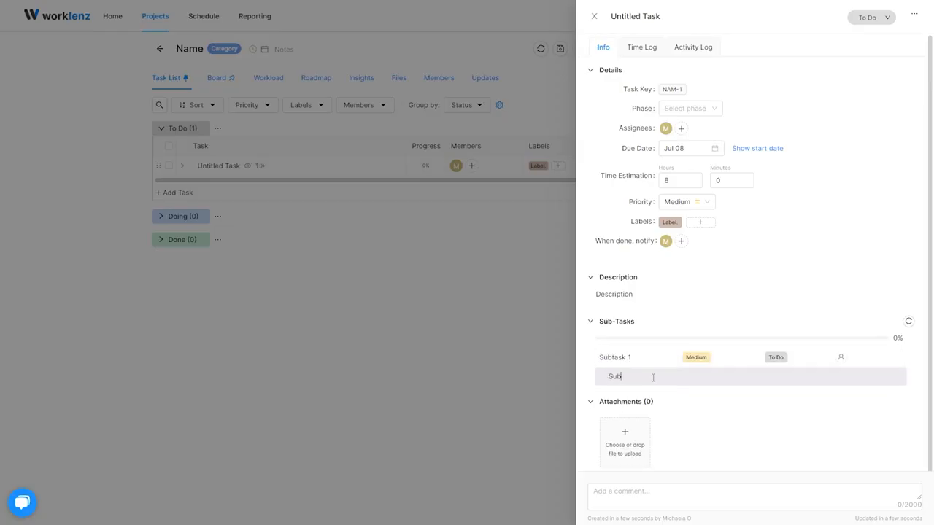
text(task 2)
key(Return)
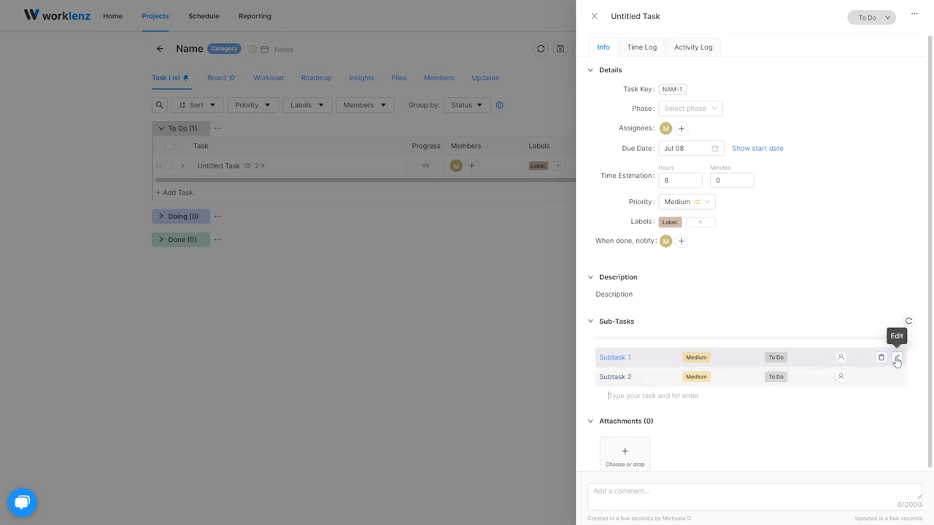
Post the comment "Comment" on the task
scroll(700, 416, down, 1)
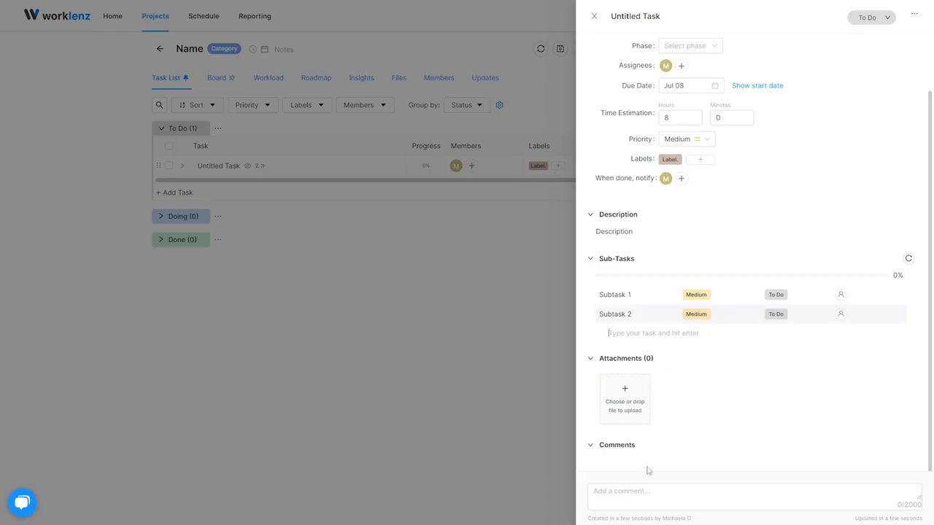
click(730, 513)
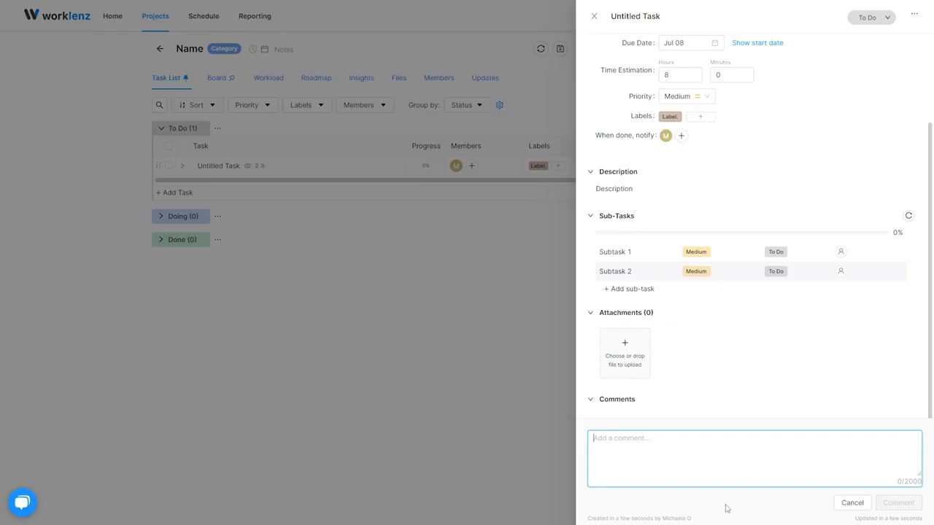
text(Comment)
key(Return)
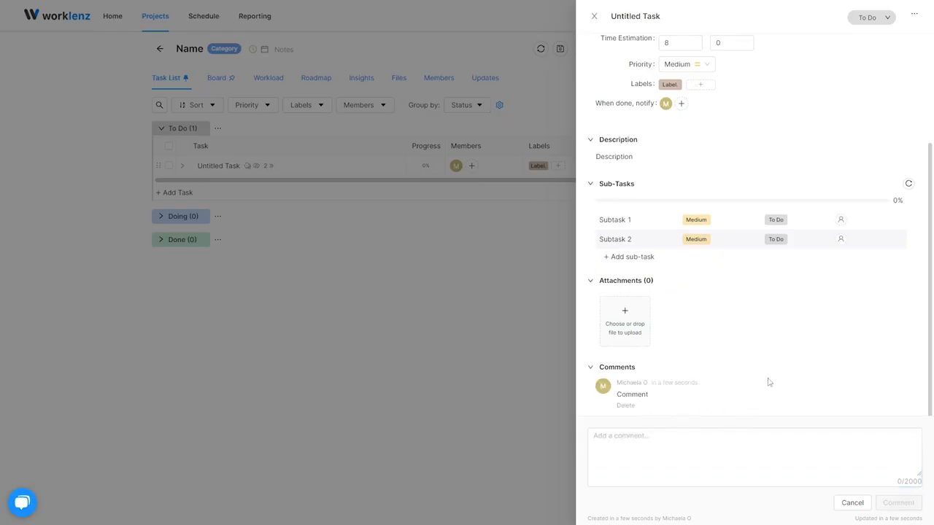
Rename the task as "Task" and keep its status at To Do
triple_click(712, 17)
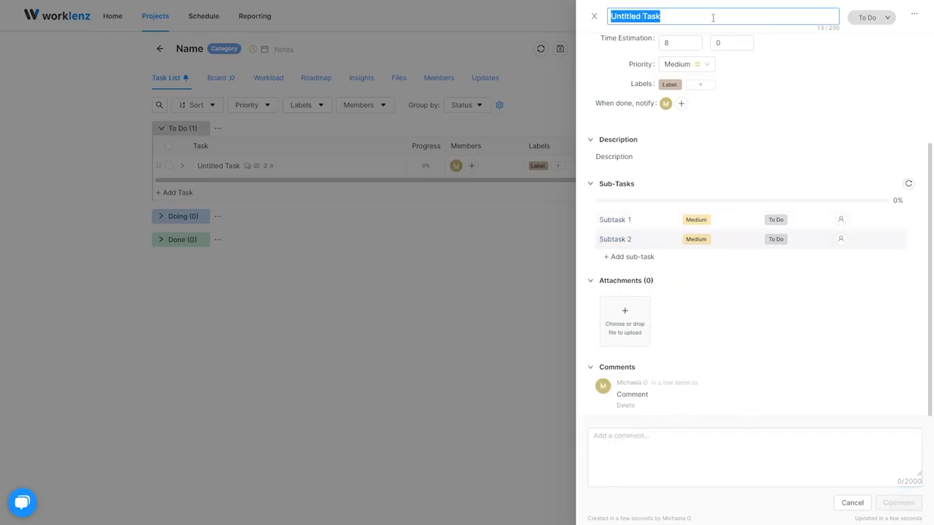
text(Task)
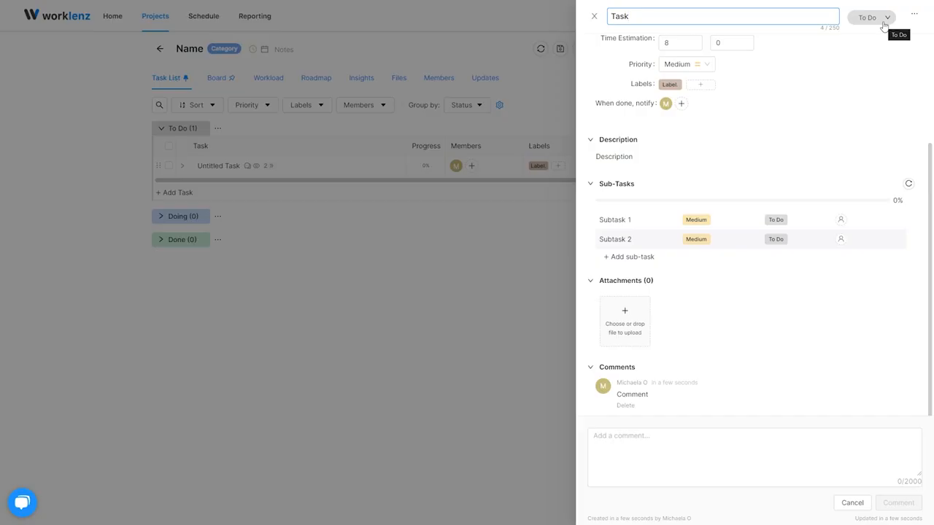
click(884, 25)
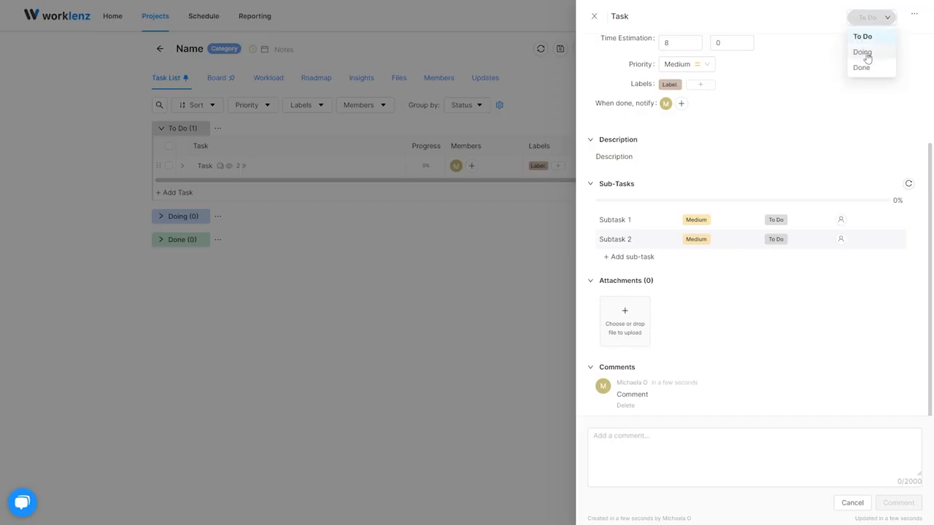
click(861, 37)
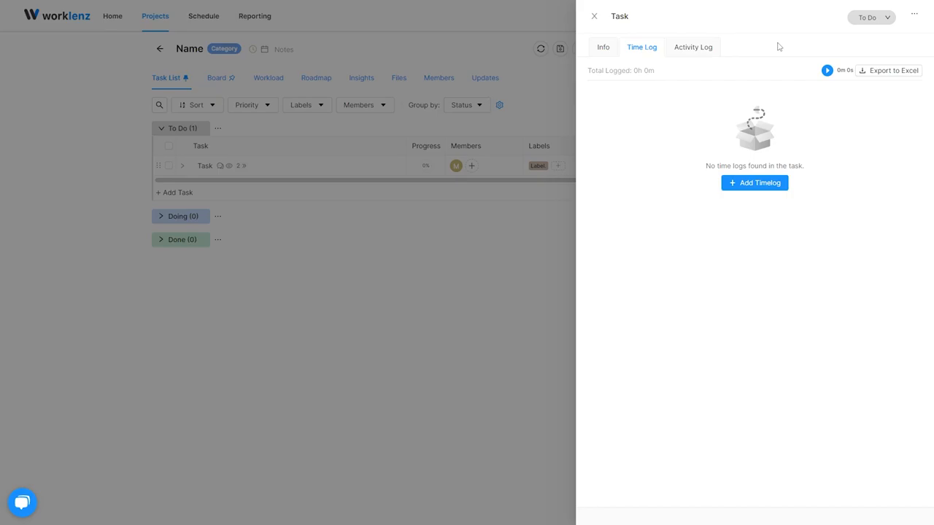
Log time on the task by starting and stopping its timer in the time log
click(828, 70)
click(828, 73)
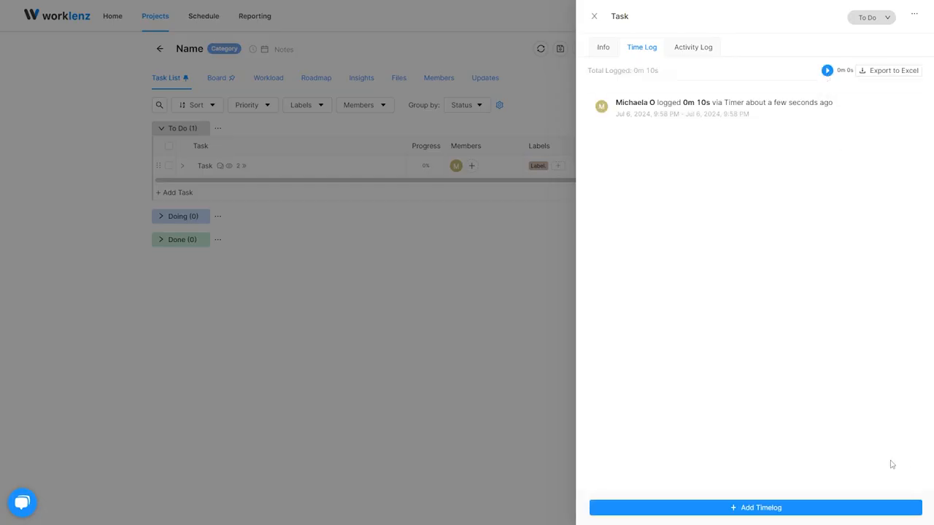
Log time manually on the task for 2024-07-05 from 02:00 to 22:00 with the work description "Description"
click(789, 509)
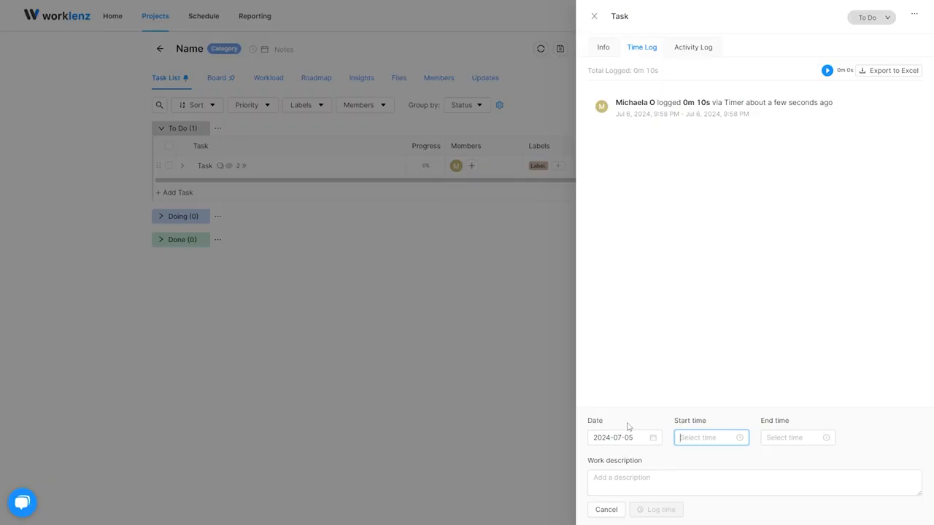
click(719, 439)
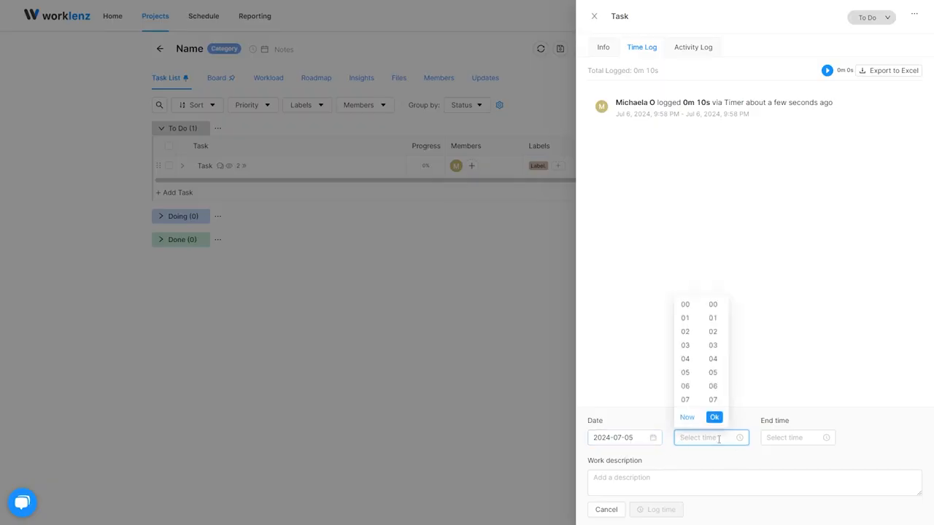
click(689, 332)
click(790, 438)
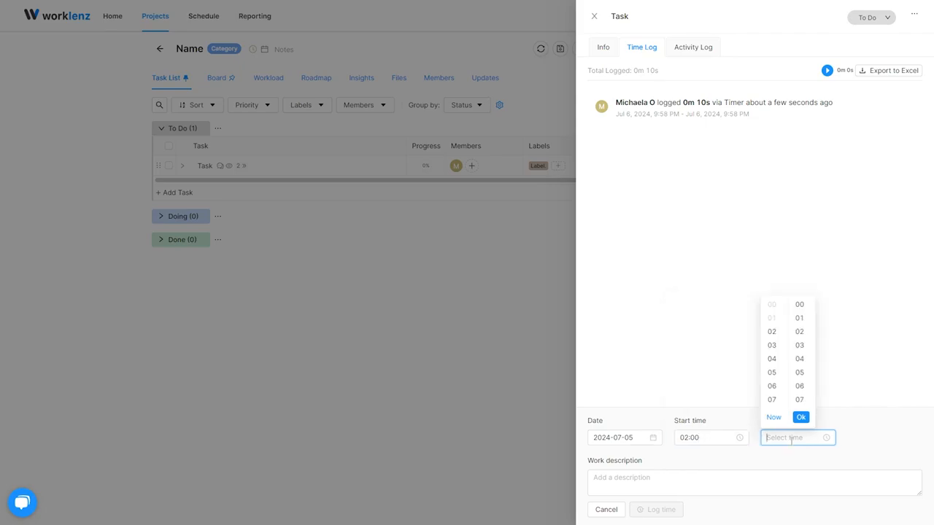
click(775, 419)
click(793, 493)
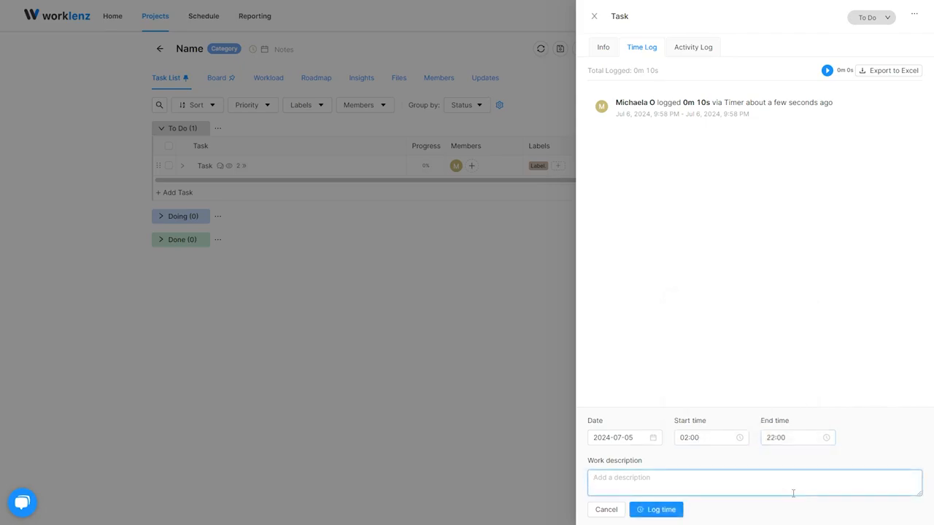
text(Description)
click(671, 511)
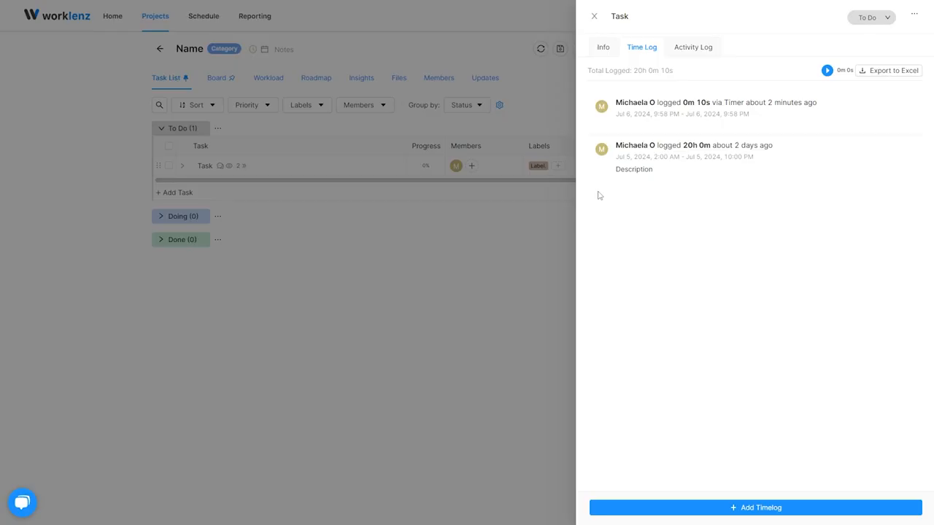
Review the task's activity log, and start and stop its timer directly from the task list
click(714, 49)
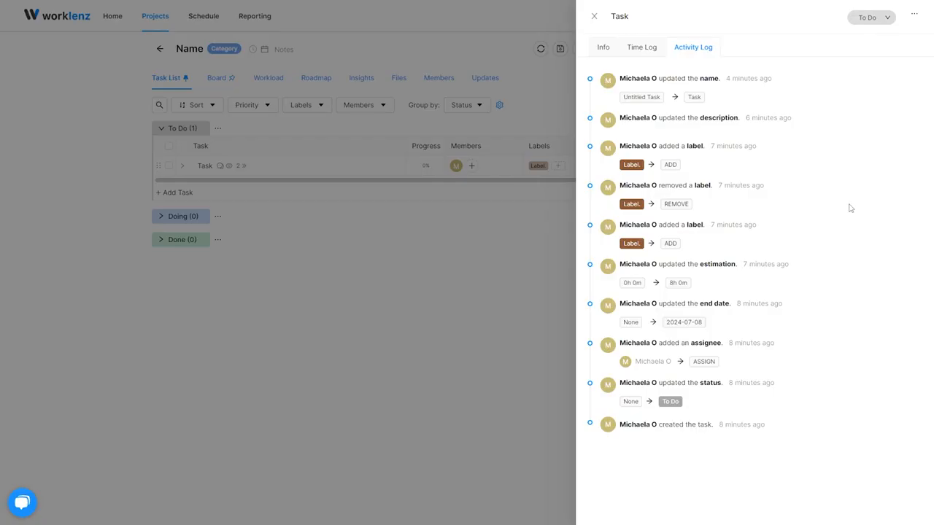
click(595, 17)
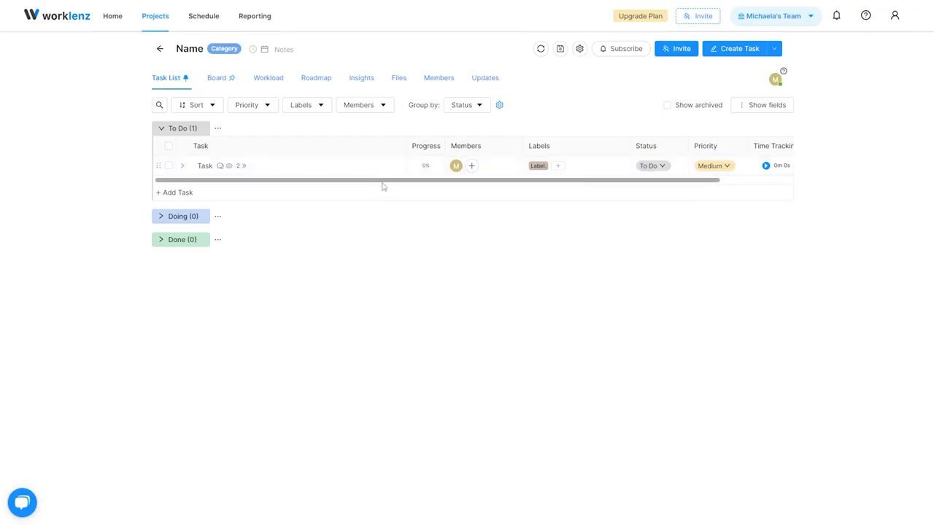
drag(381, 188, 463, 187)
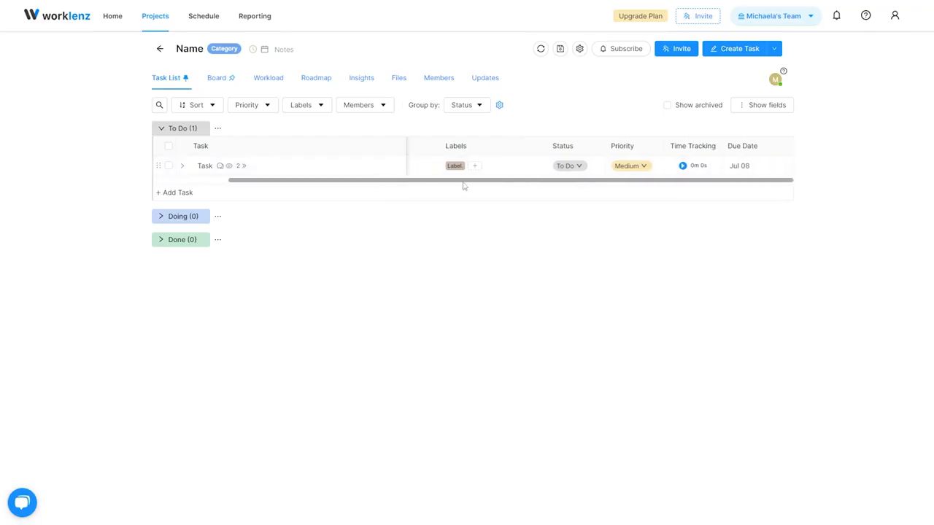
click(683, 167)
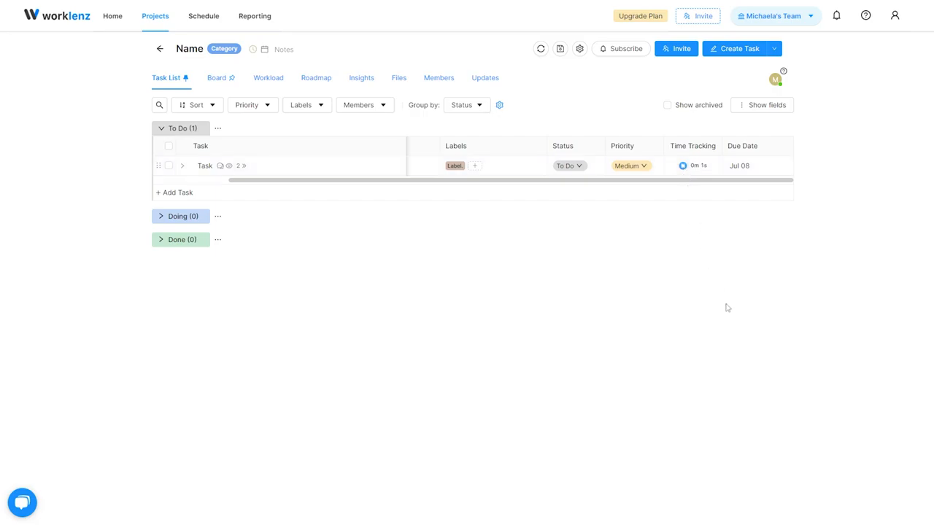
click(684, 166)
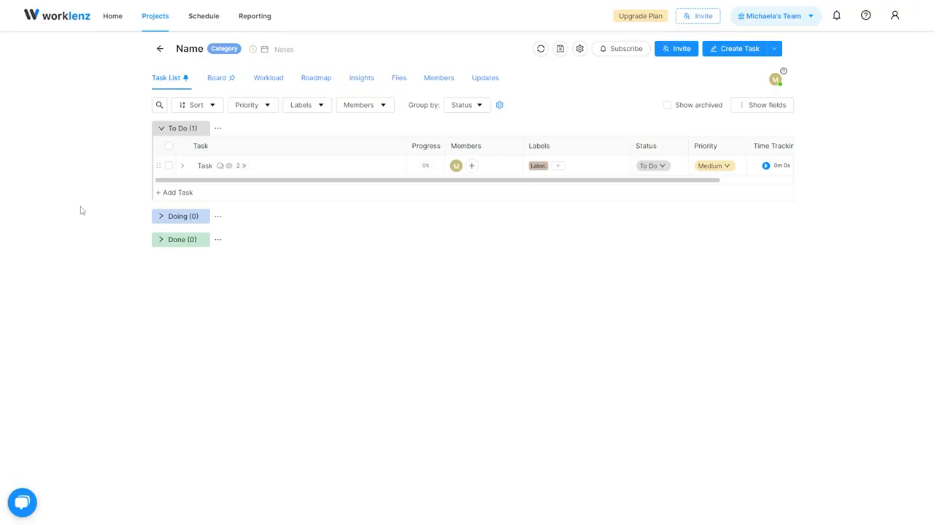
Look through the task list's sort options and its priority, label and member filters
click(209, 114)
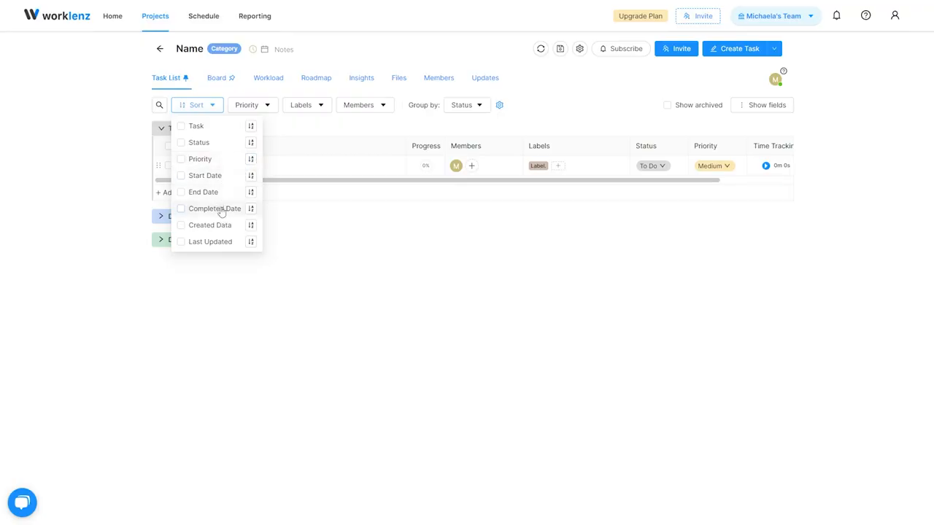
click(251, 127)
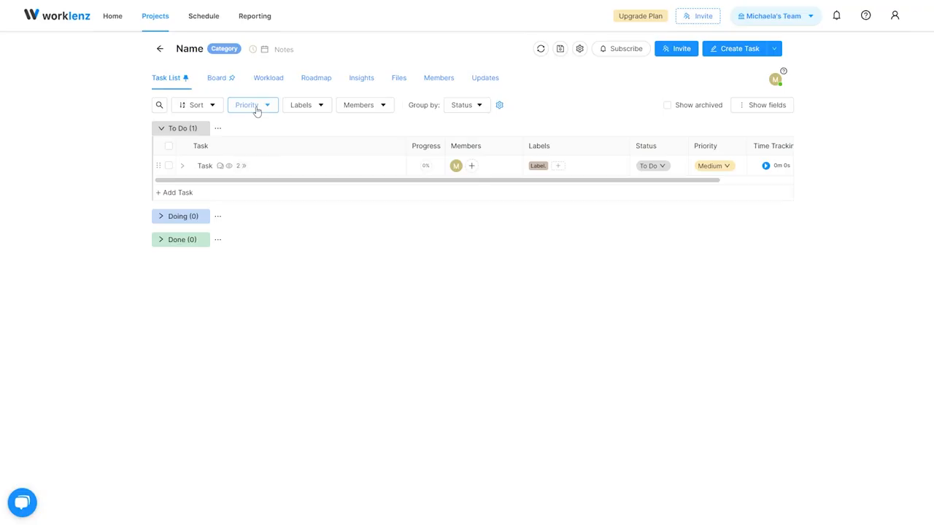
click(256, 109)
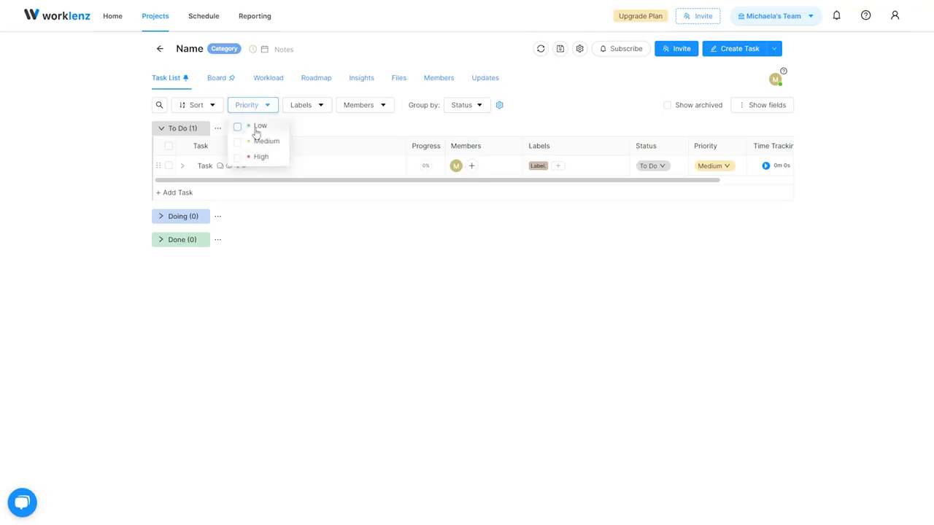
click(323, 113)
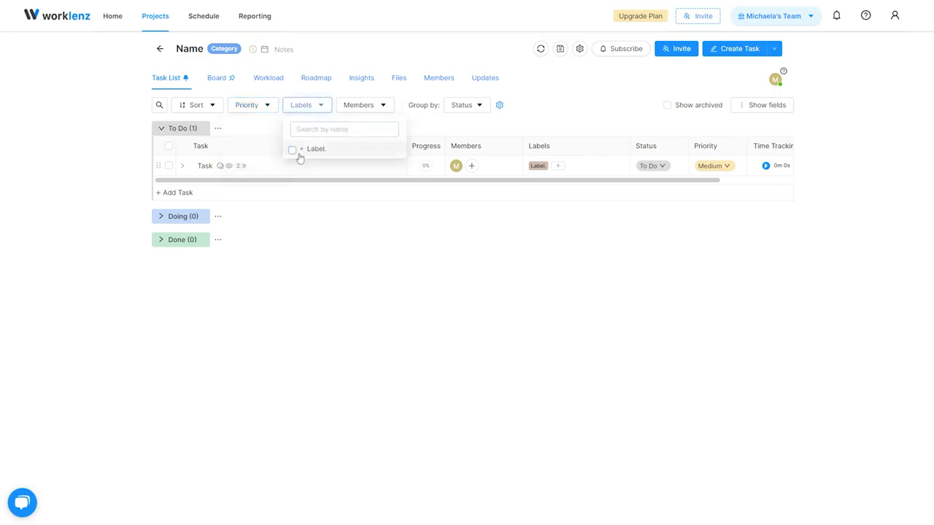
click(360, 109)
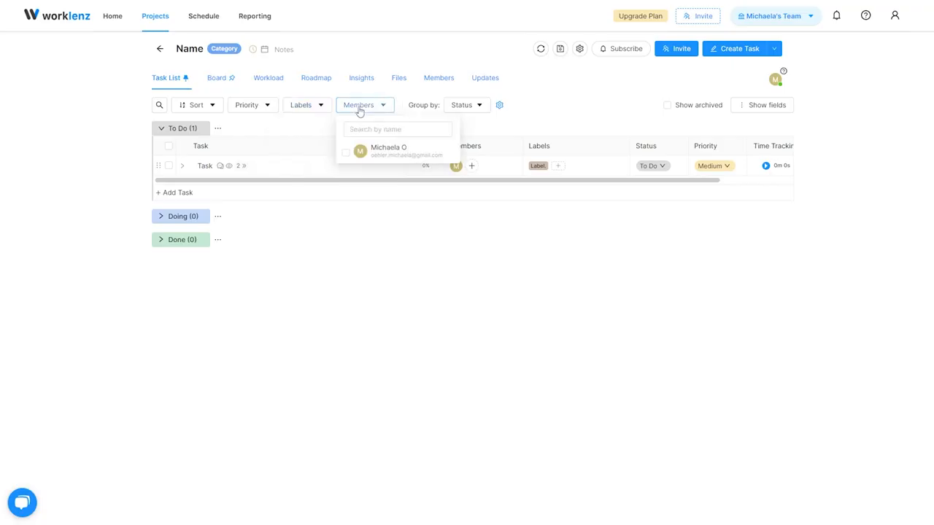
Move the "Task" card on the board from To Do to Doing and on to Done
click(216, 85)
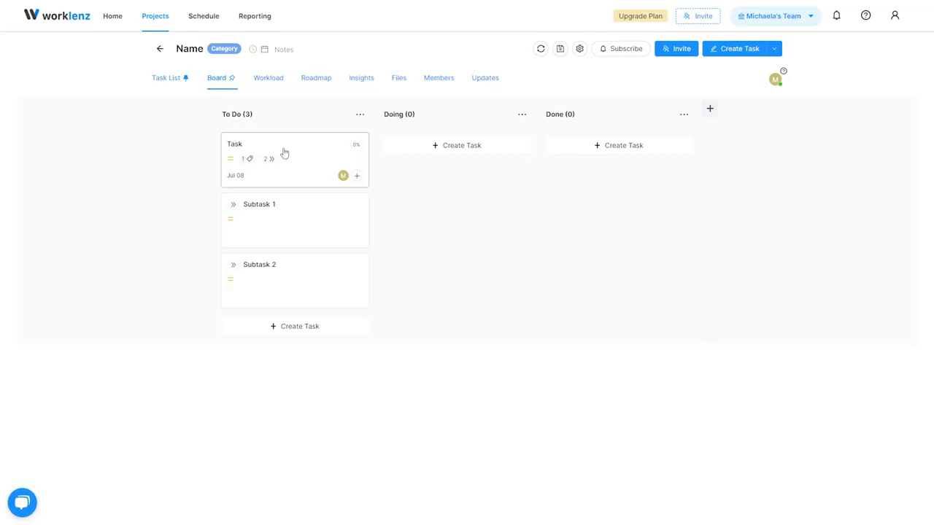
drag(298, 151, 459, 190)
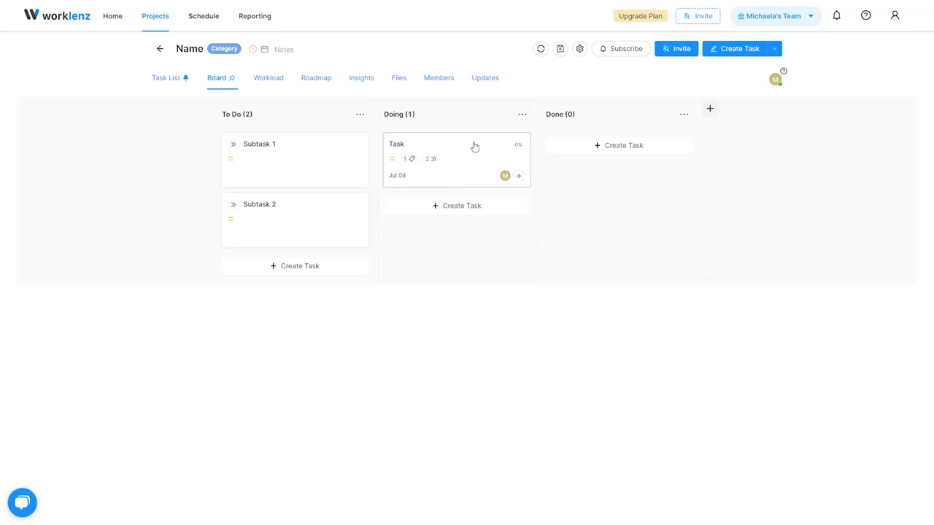
drag(474, 146, 648, 190)
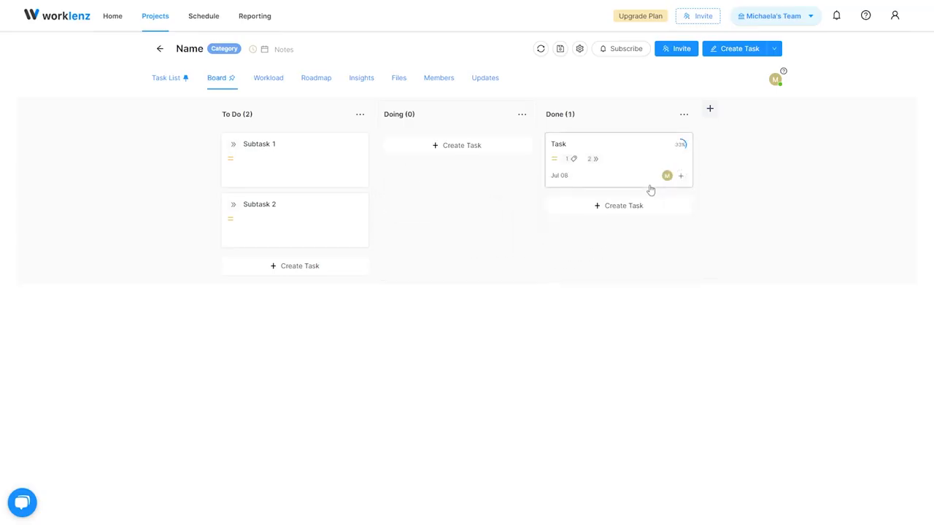
Examine the project workload and the member's task overview, full task list and lists of tasks lacking start or end dates
click(277, 80)
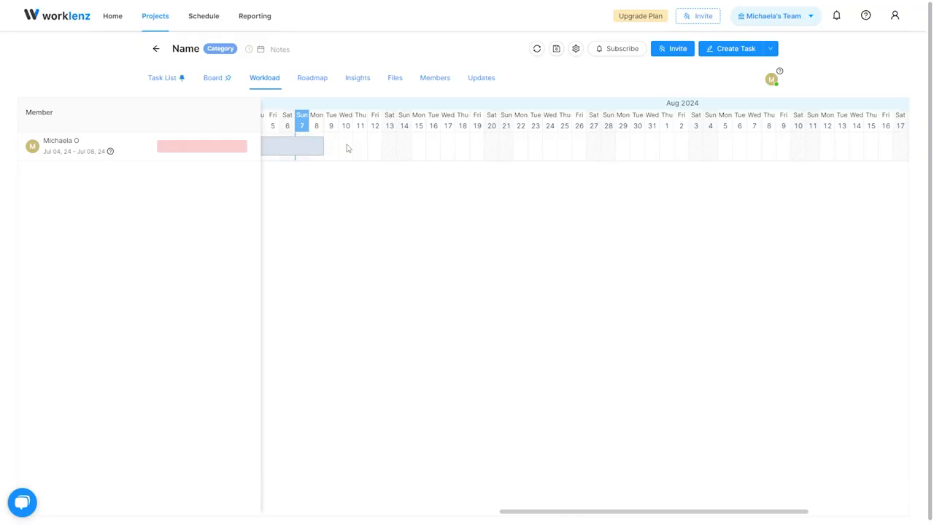
mouse_move(226, 153)
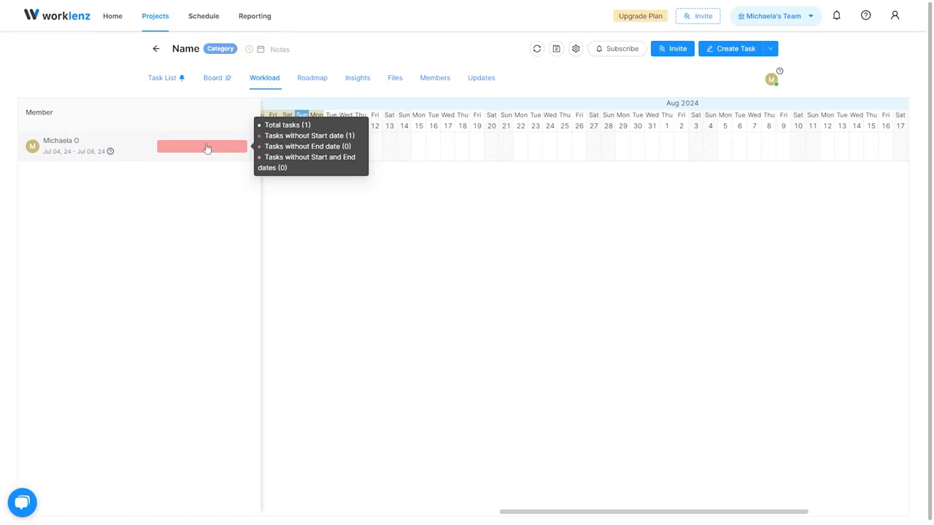
click(132, 152)
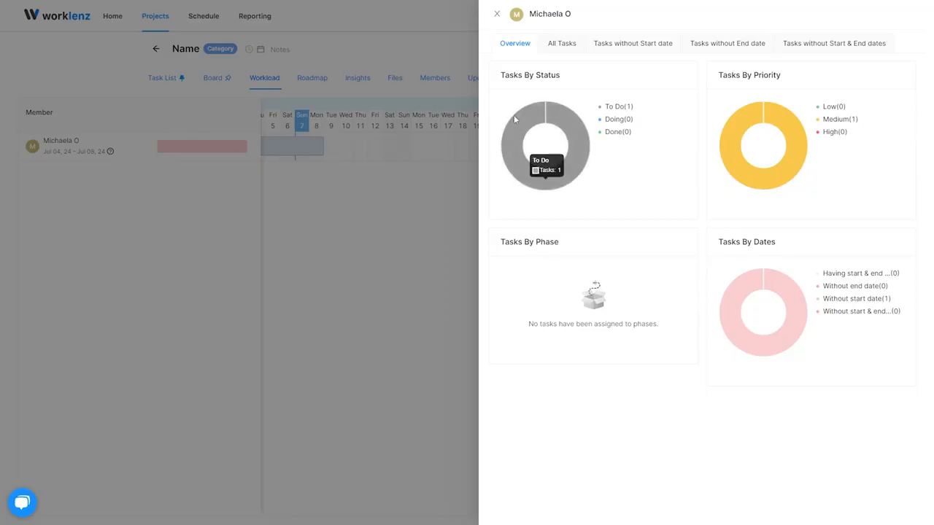
click(562, 46)
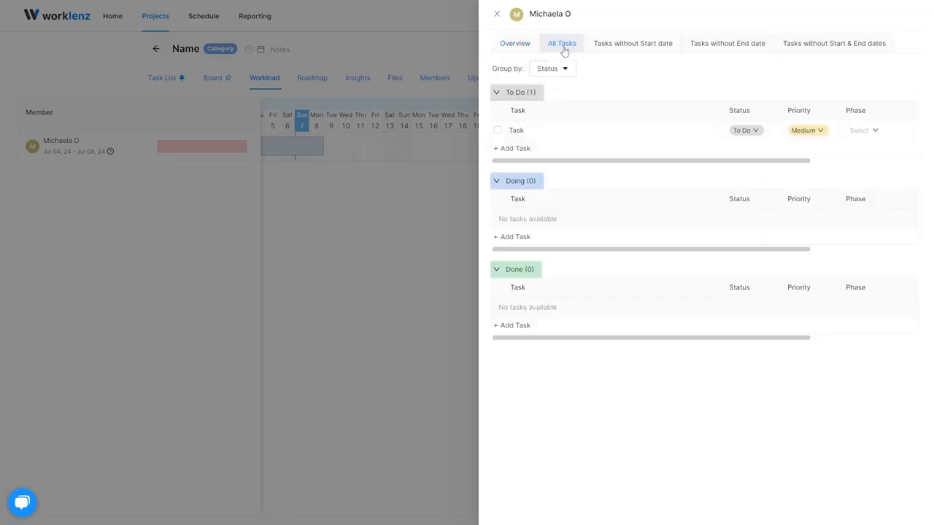
click(605, 49)
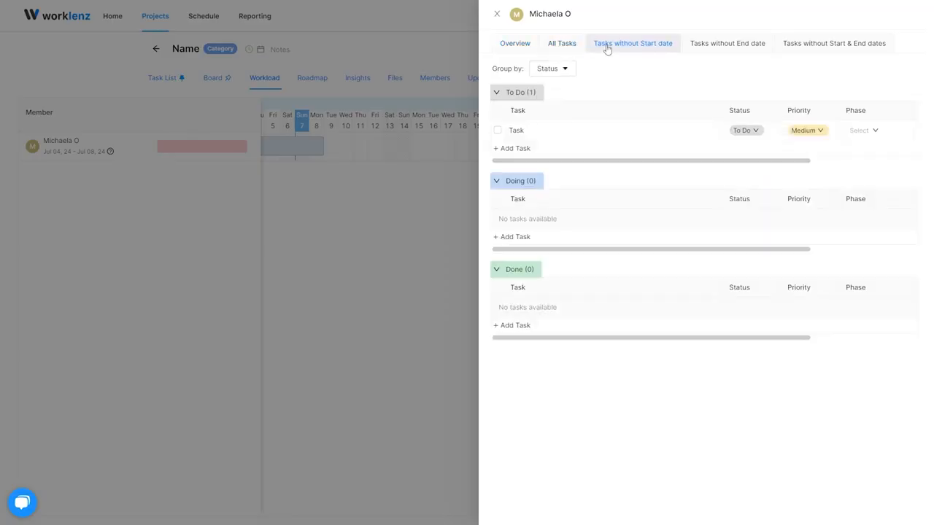
click(755, 49)
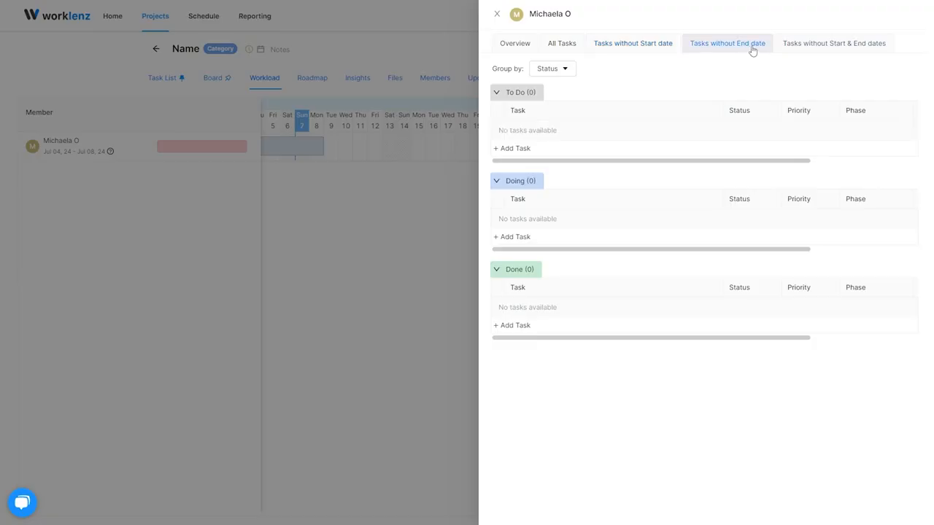
click(823, 48)
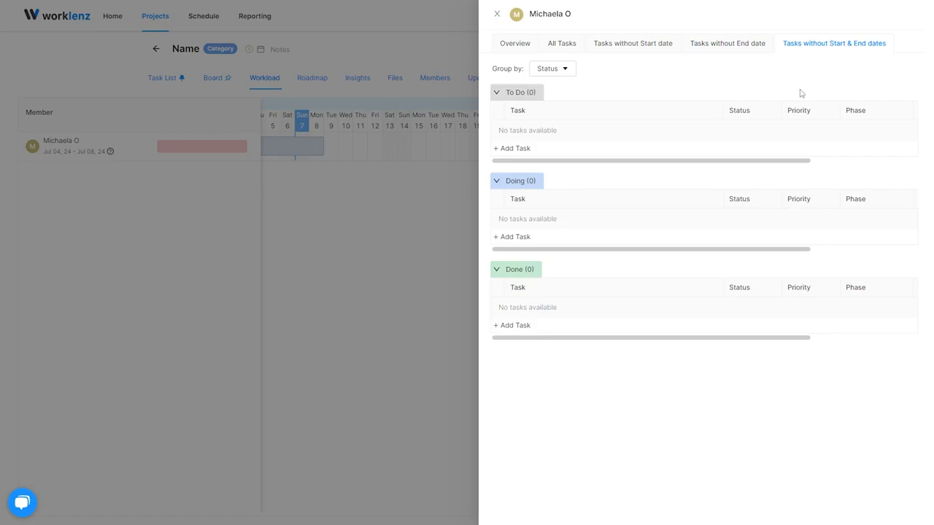
View the project's roadmap and examine the status, priority and deadline charts in its insights overview
click(314, 81)
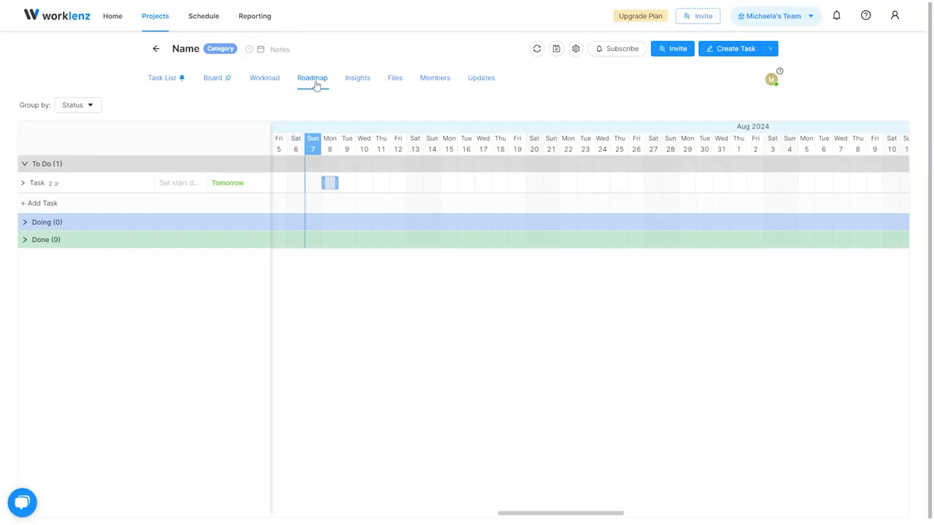
click(349, 87)
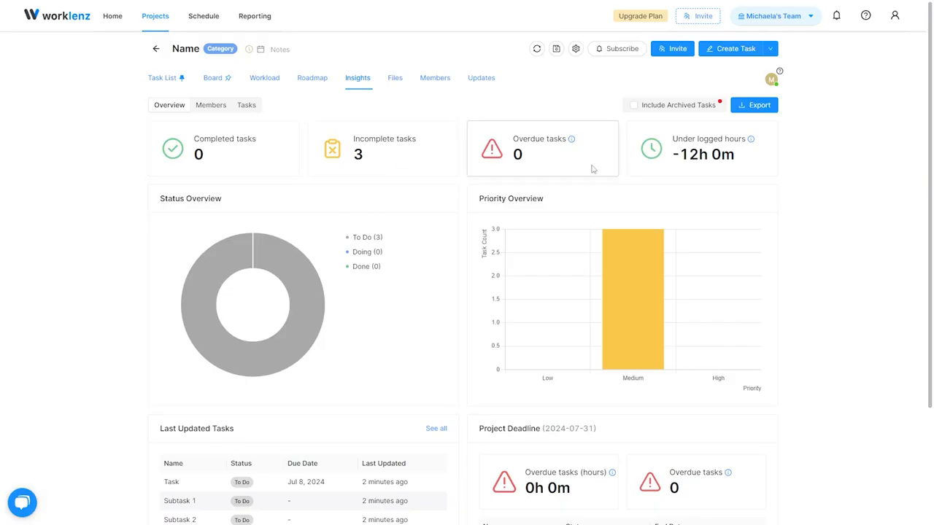
mouse_move(760, 157)
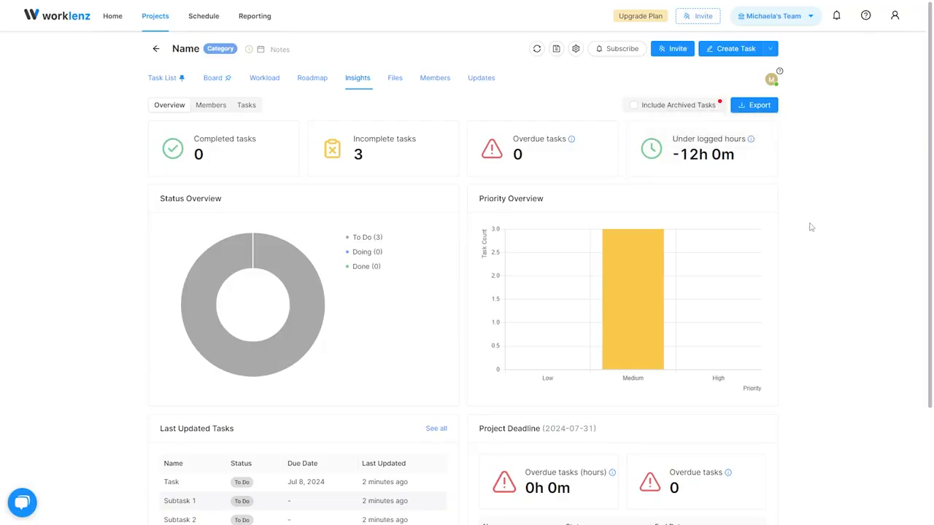
scroll(809, 227, down, 2)
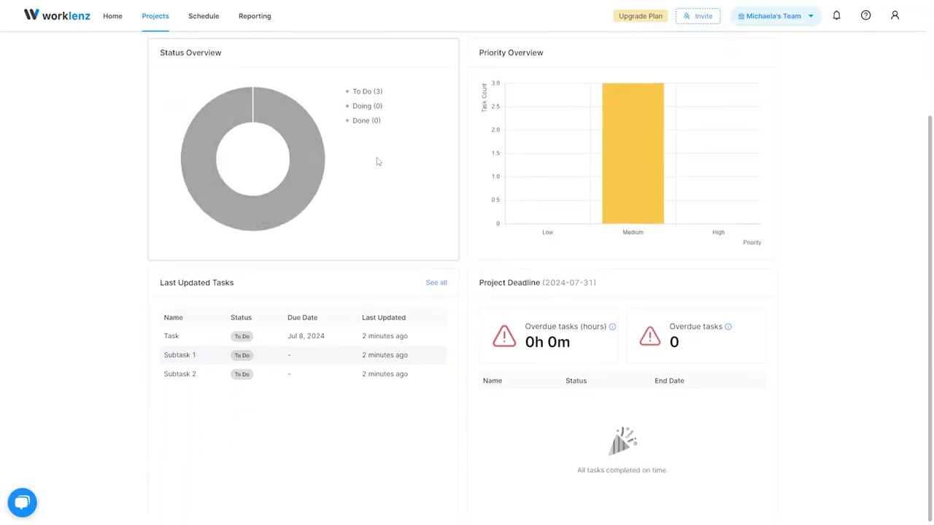
mouse_move(315, 190)
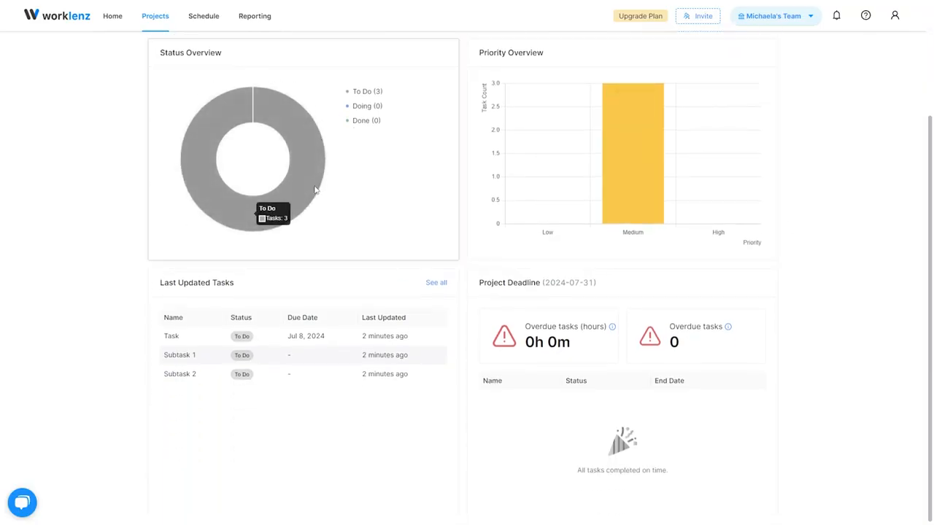
scroll(890, 305, up, 1)
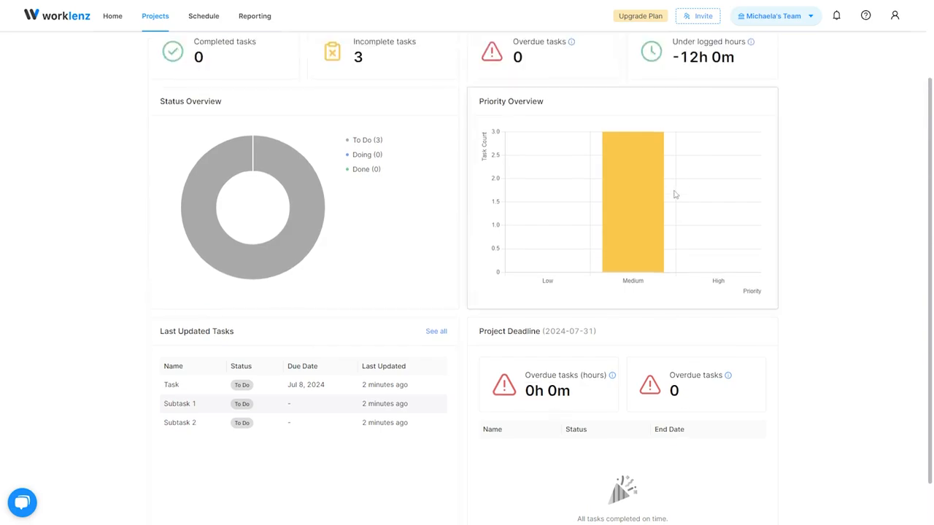
mouse_move(645, 255)
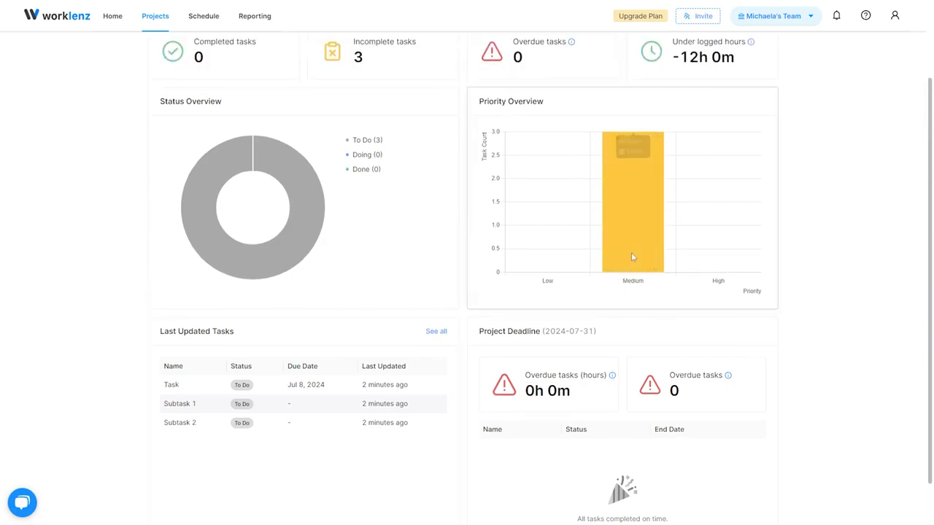
scroll(124, 282, down, 1)
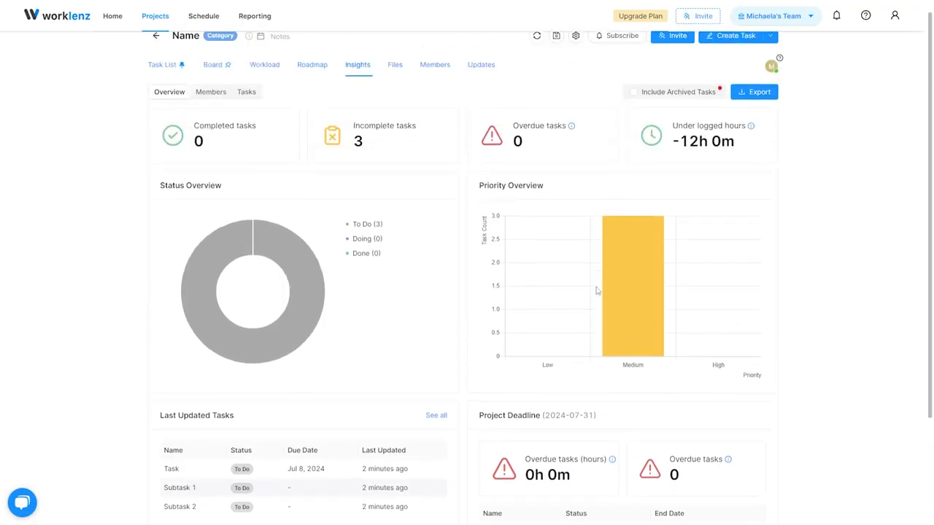
scroll(601, 288, up, 3)
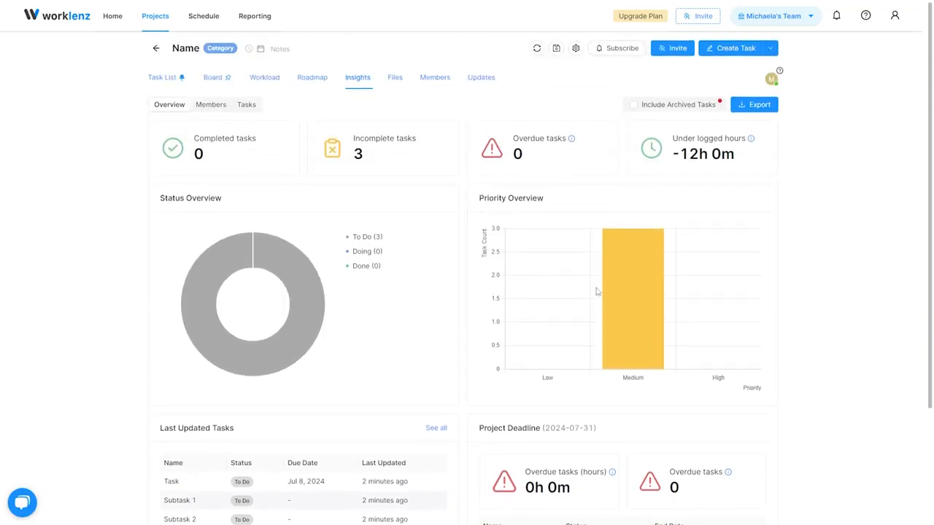
Examine the project insights by member, including the member's task breakdown, and the task insights on overdue, over-logged, early and late tasks
click(216, 113)
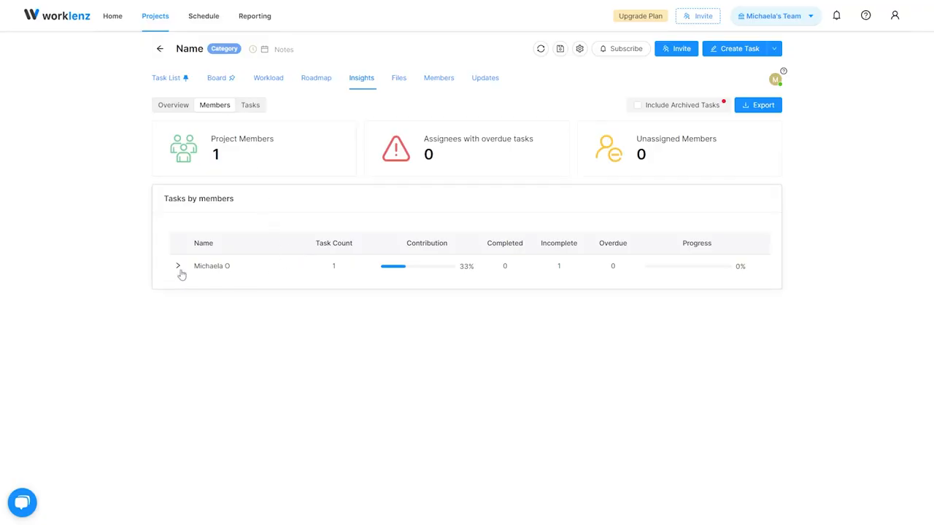
drag(335, 266, 323, 273)
click(175, 274)
click(177, 266)
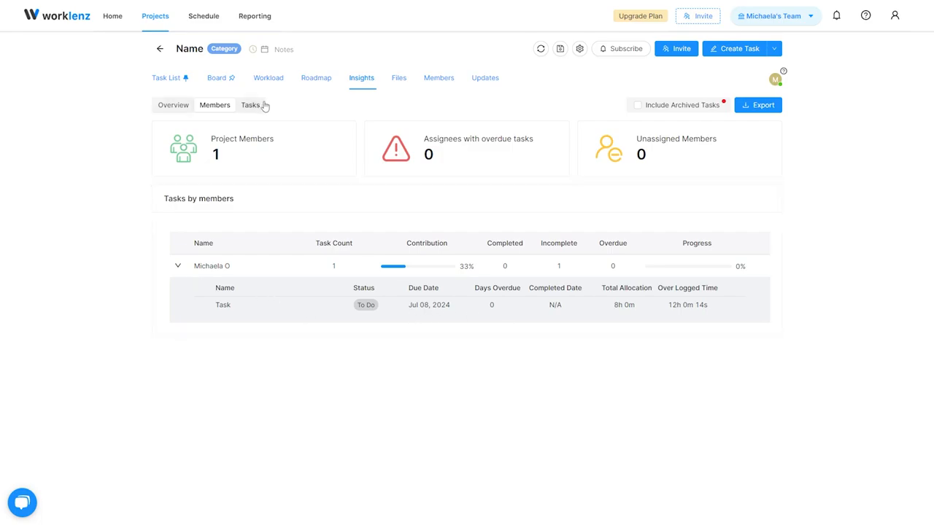
click(263, 106)
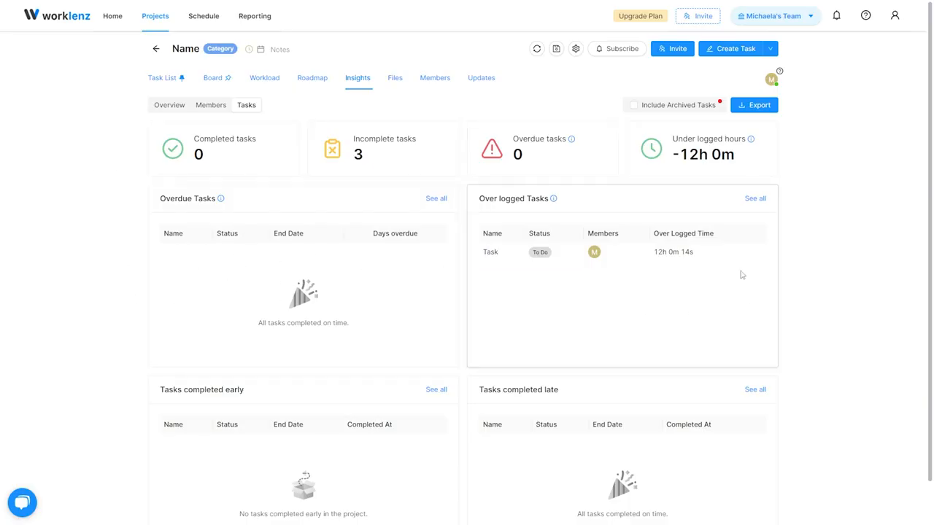
scroll(734, 265, down, 1)
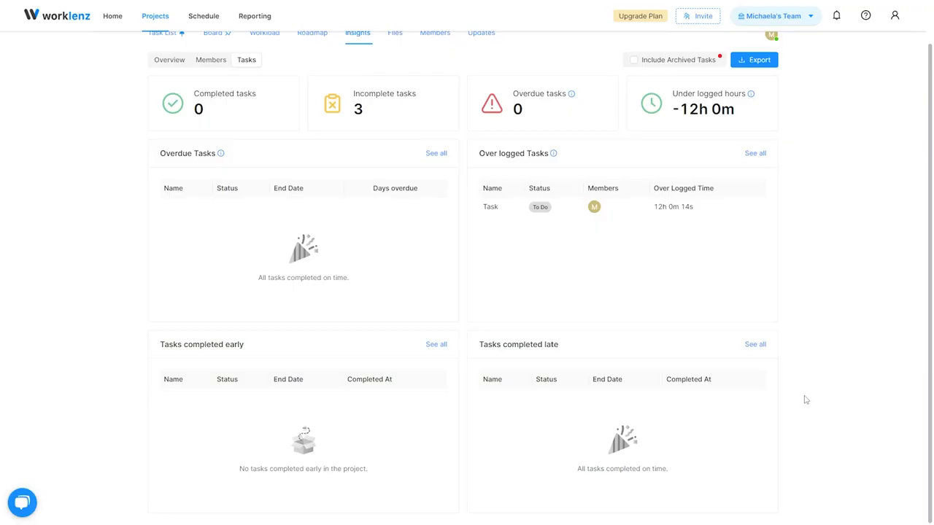
scroll(839, 379, up, 1)
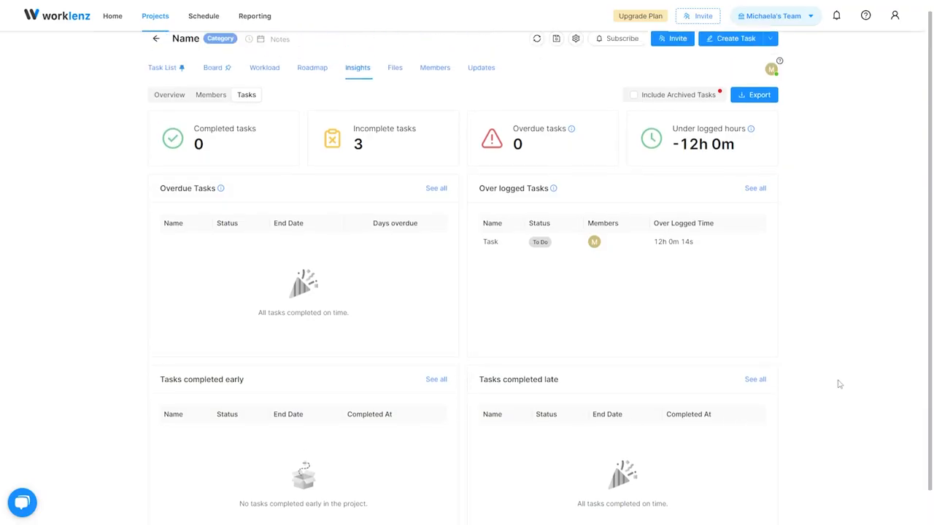
View the project's files, its member list and the comment area on its updates page
click(399, 82)
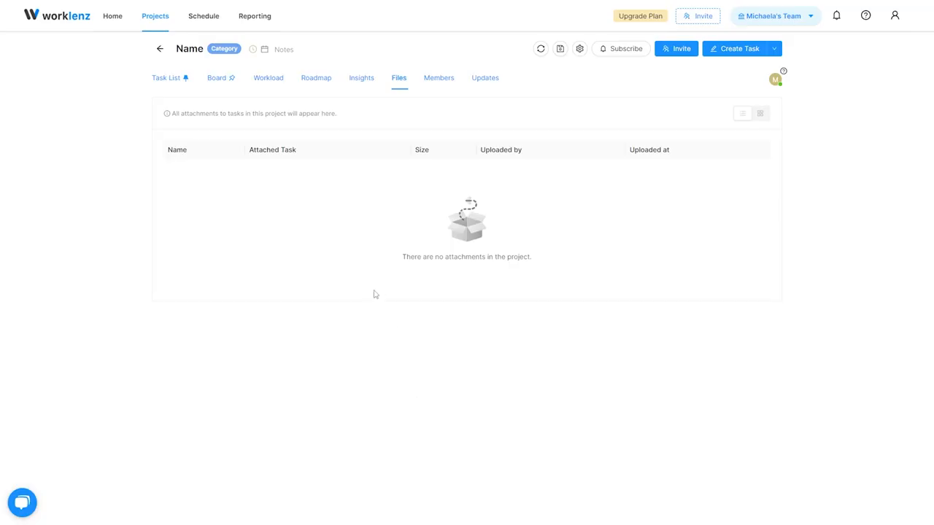
click(441, 78)
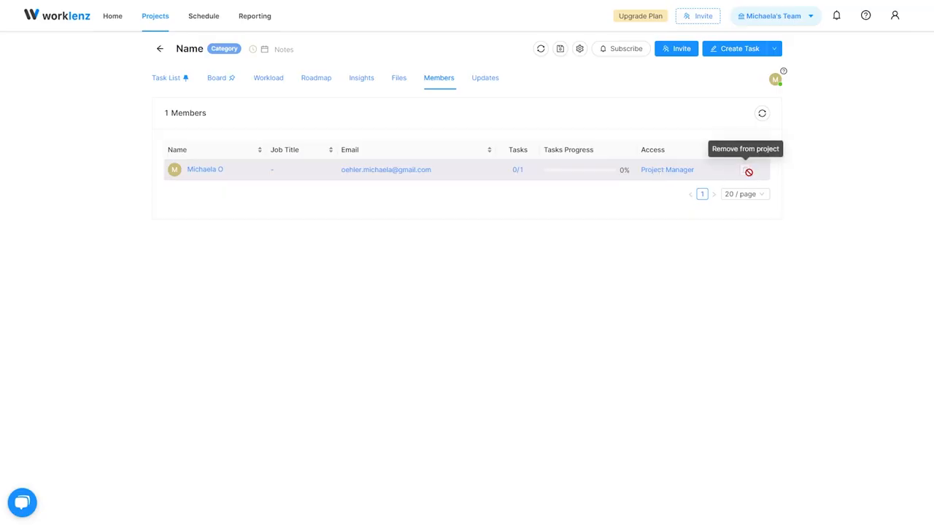
click(482, 80)
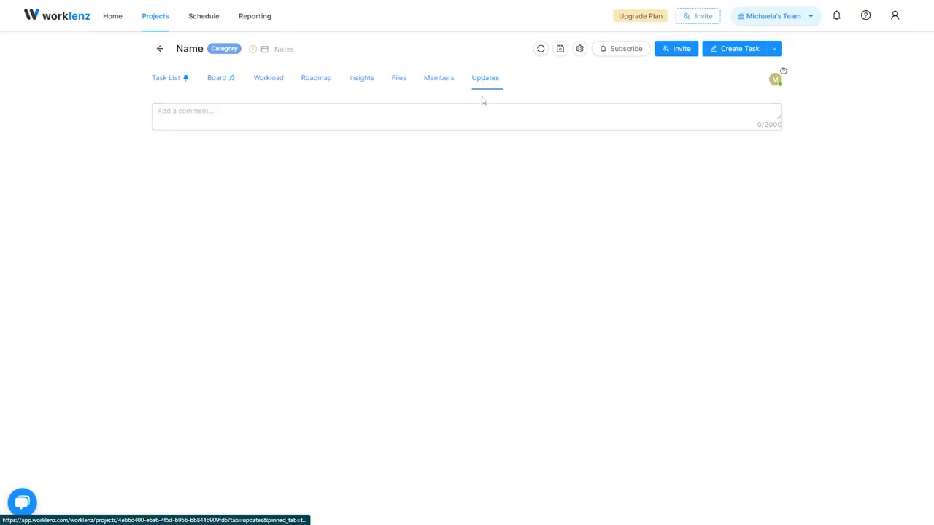
click(475, 129)
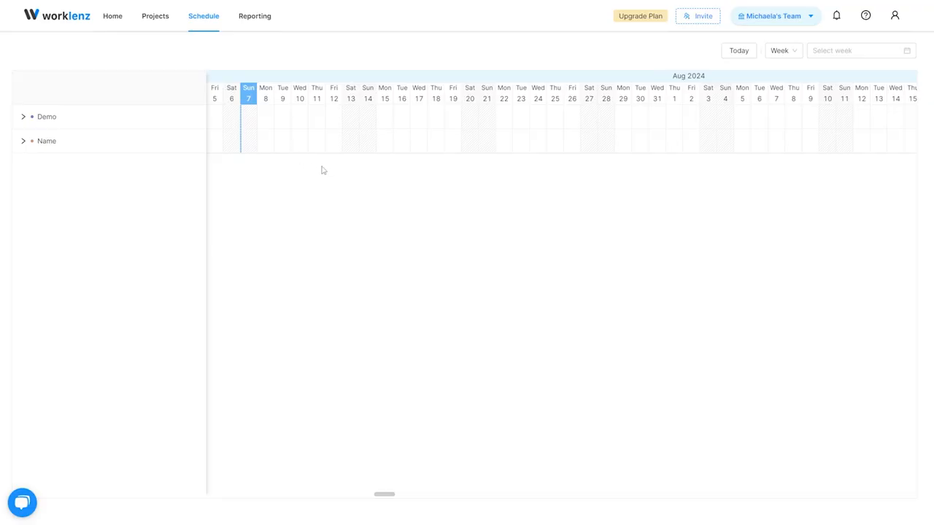
Browse the schedule timeline back to April and May 2024 and return it to today's date
click(740, 58)
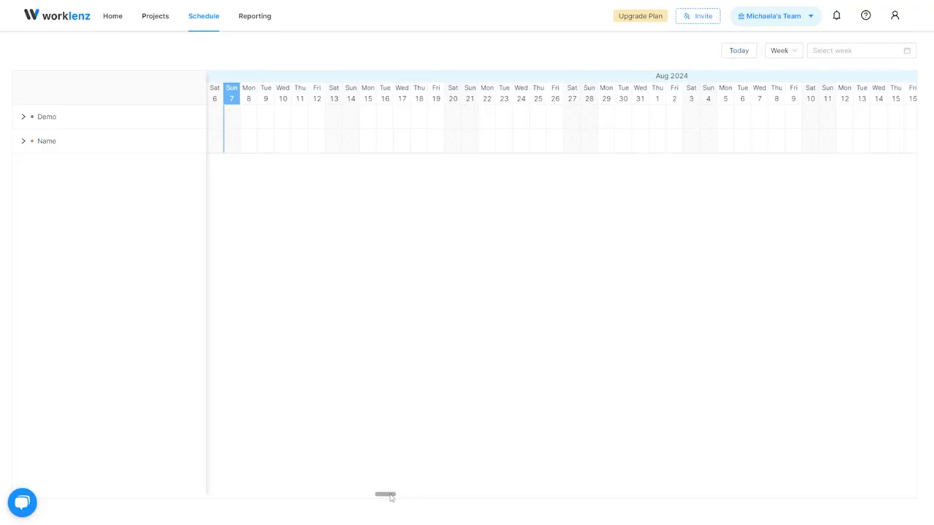
drag(391, 496, 339, 195)
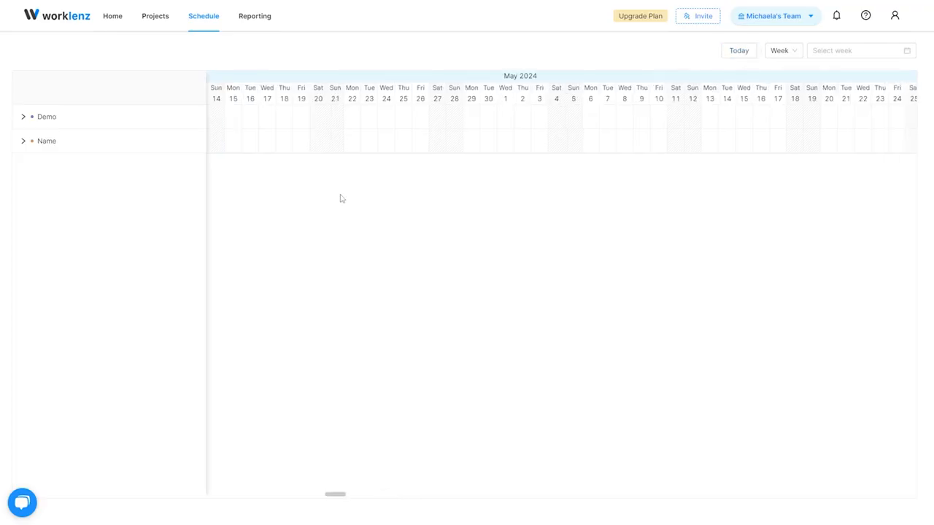
click(741, 56)
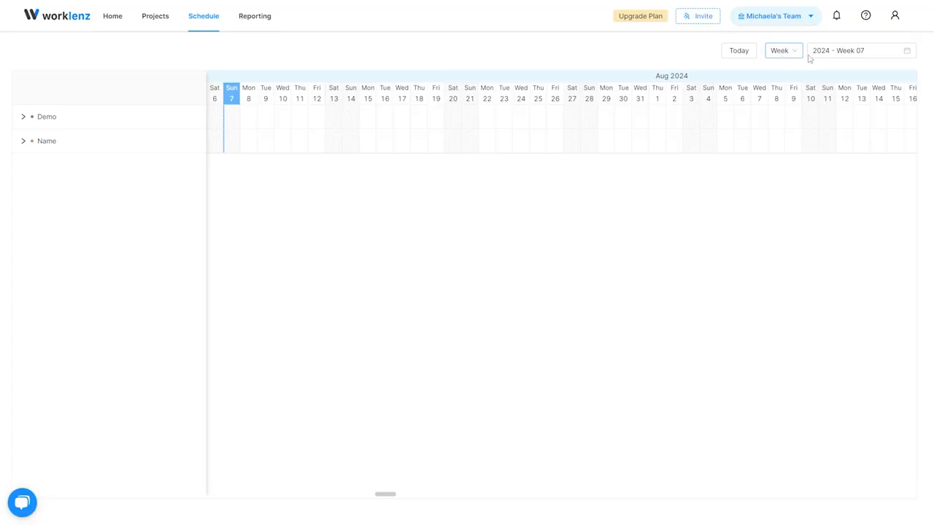
Jump the schedule to week 06 of 2024, and switch its date selection to Month and show May 2024
click(861, 51)
click(863, 121)
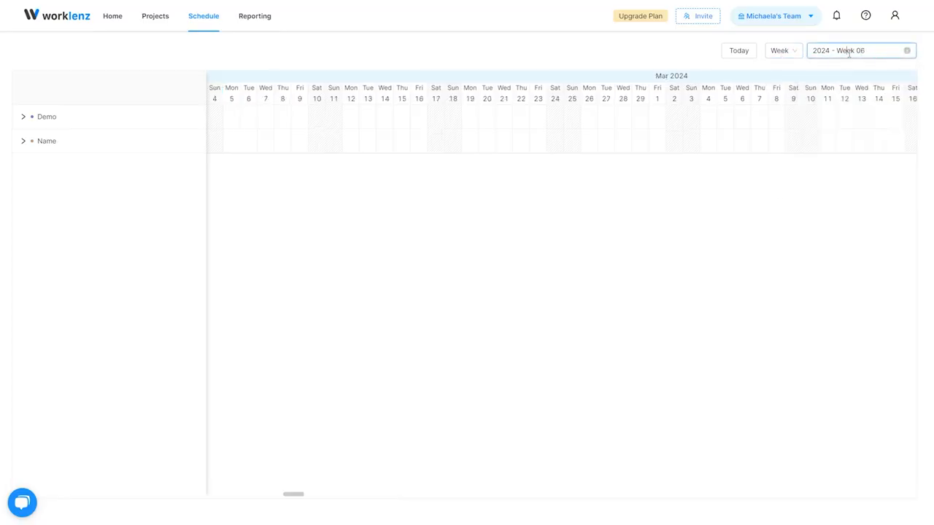
click(849, 52)
click(791, 53)
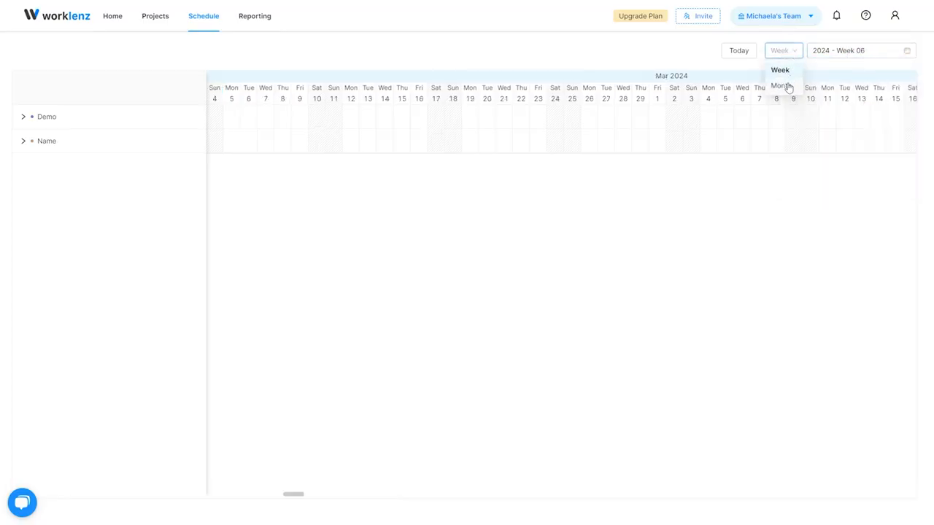
click(781, 85)
click(839, 50)
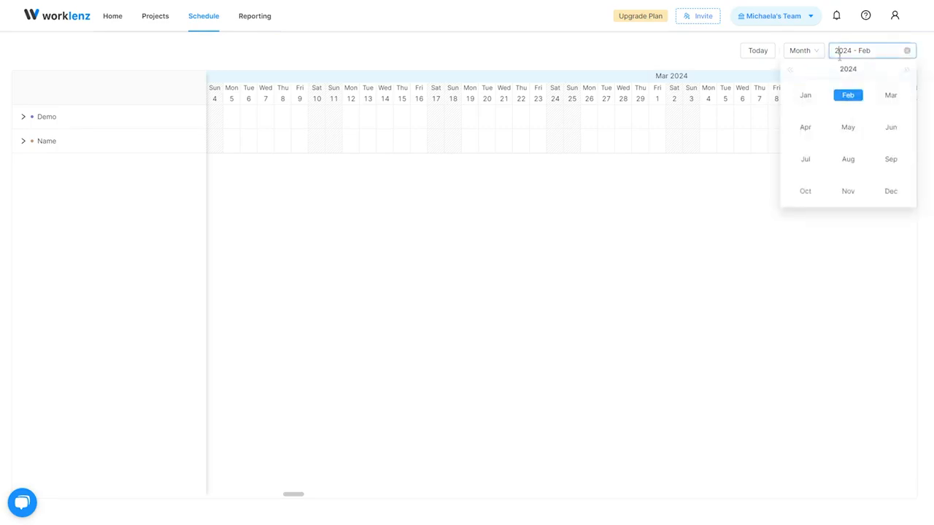
click(848, 136)
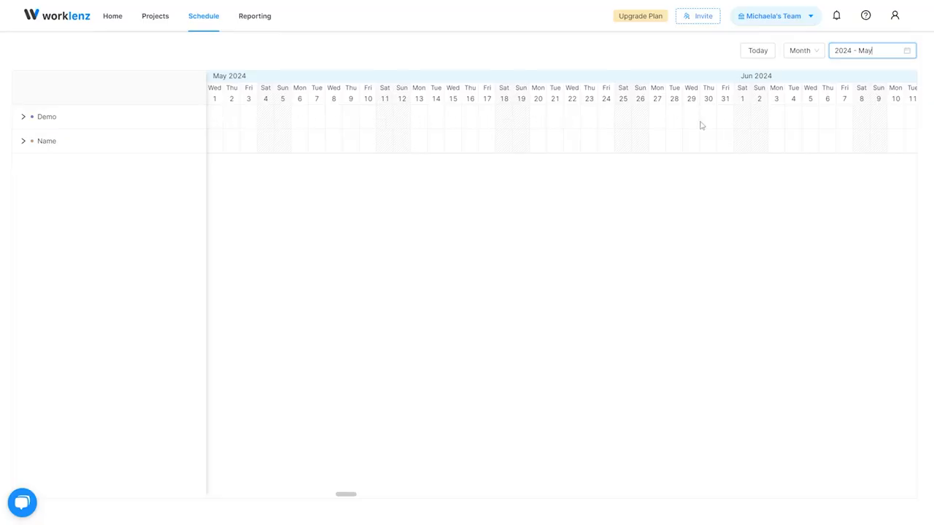
Examine the reporting overview's team, project and member summaries, including unassigned members and members with overdue tasks
click(255, 16)
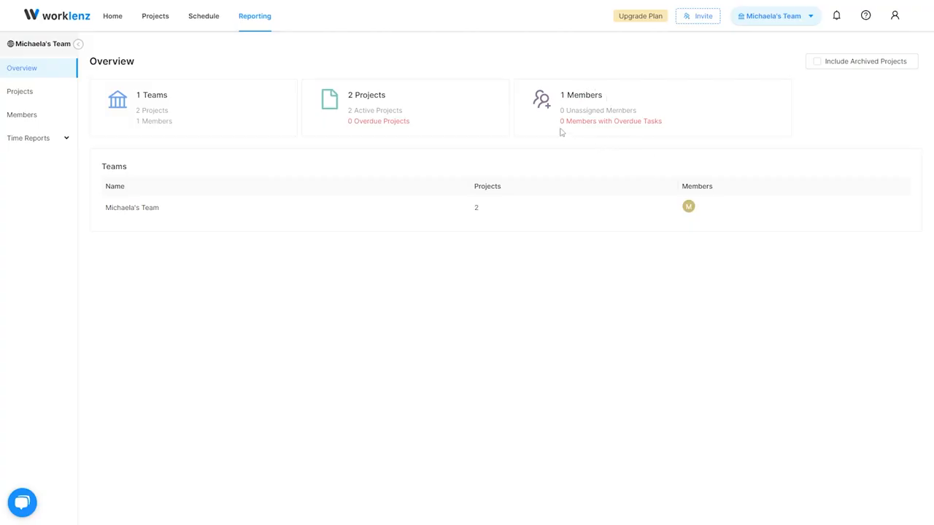
drag(560, 122, 601, 125)
click(573, 124)
drag(649, 115, 557, 103)
click(559, 120)
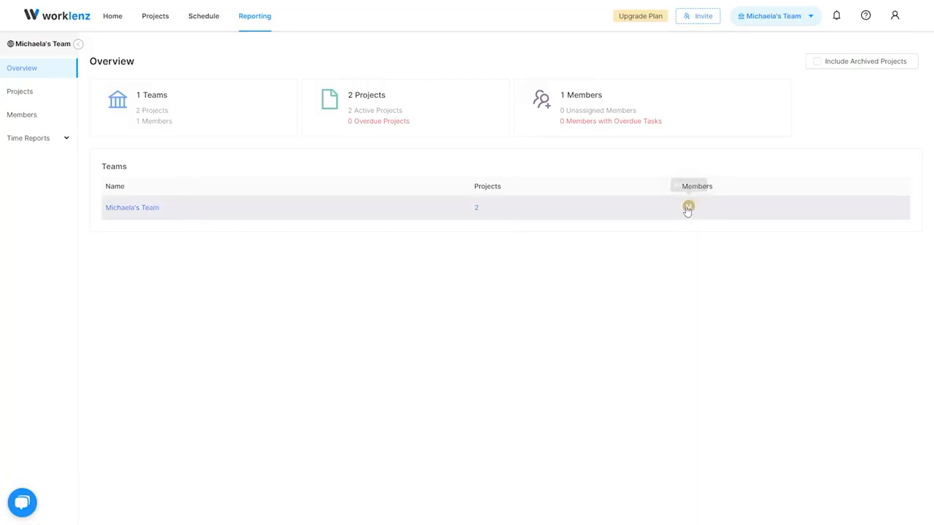
Examine the projects report across all its columns, from estimated versus actual time through to the project manager
click(48, 92)
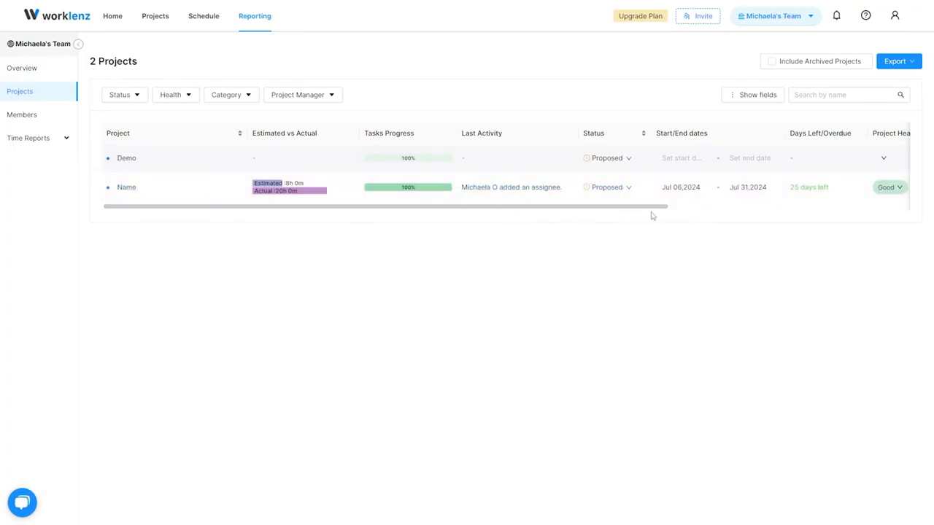
drag(648, 213, 848, 221)
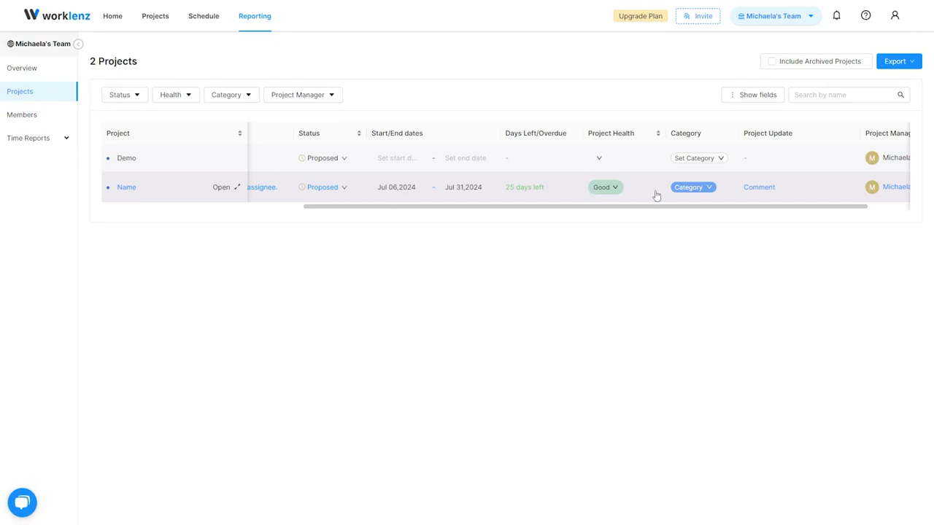
drag(648, 214, 744, 216)
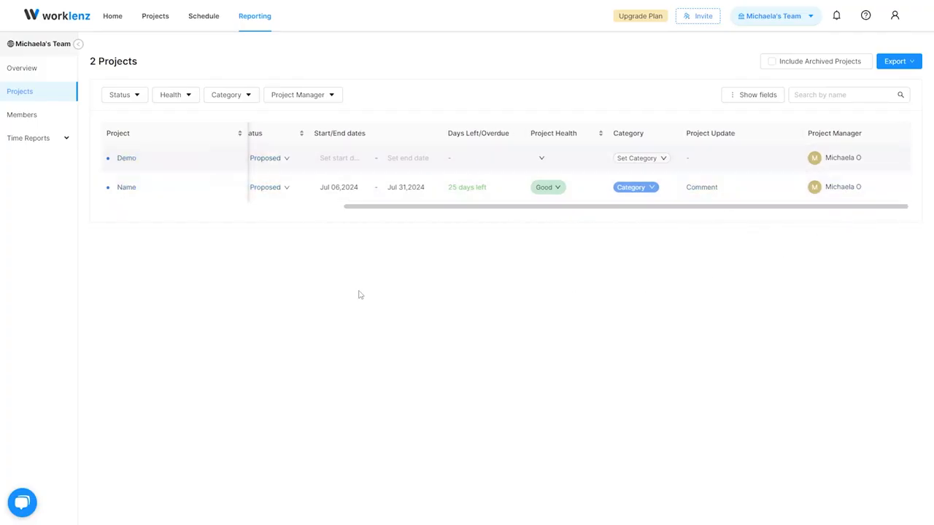
View the members report and the overview time sheet in the time reports
click(19, 116)
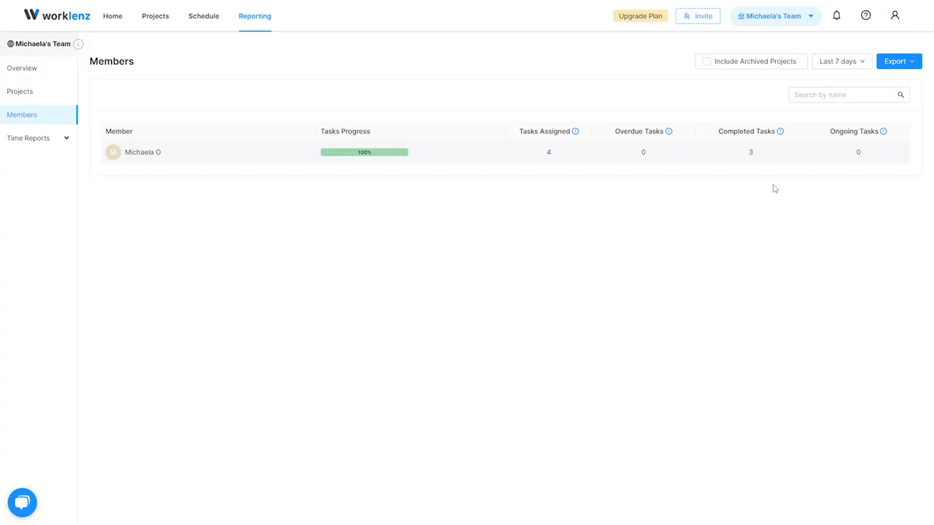
click(29, 142)
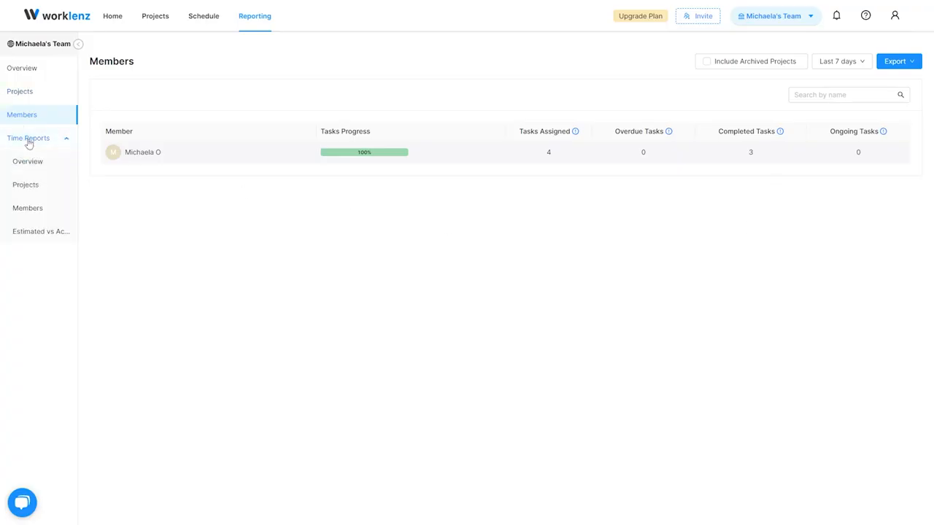
click(30, 161)
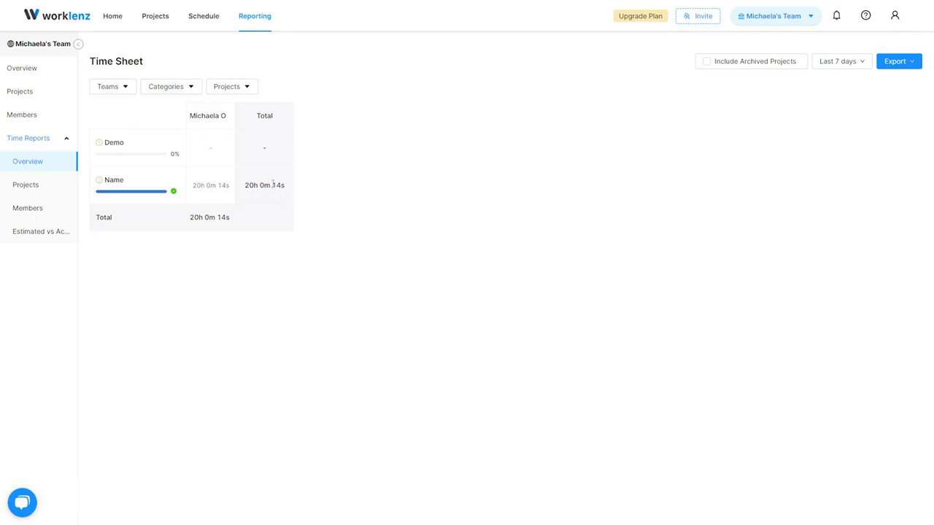
Show the projects time sheet and set its reporting period to Last 30 days
click(23, 191)
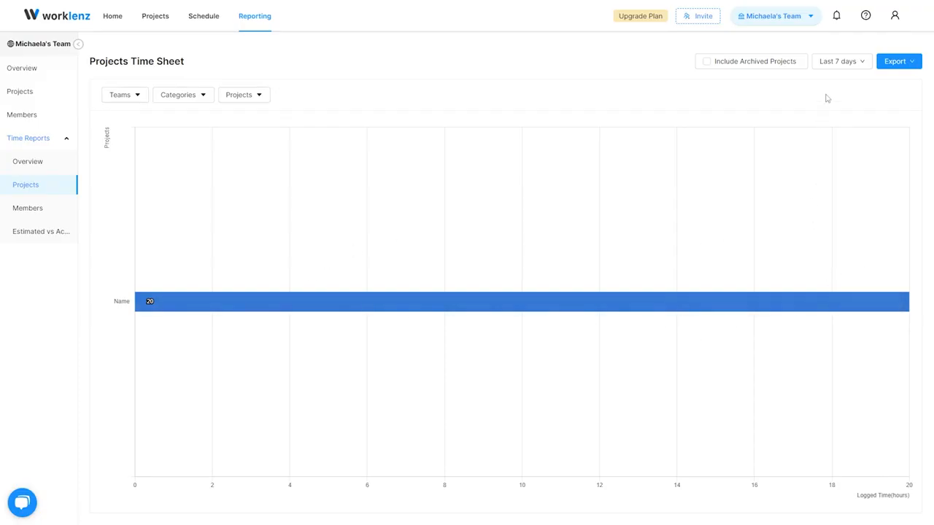
click(825, 68)
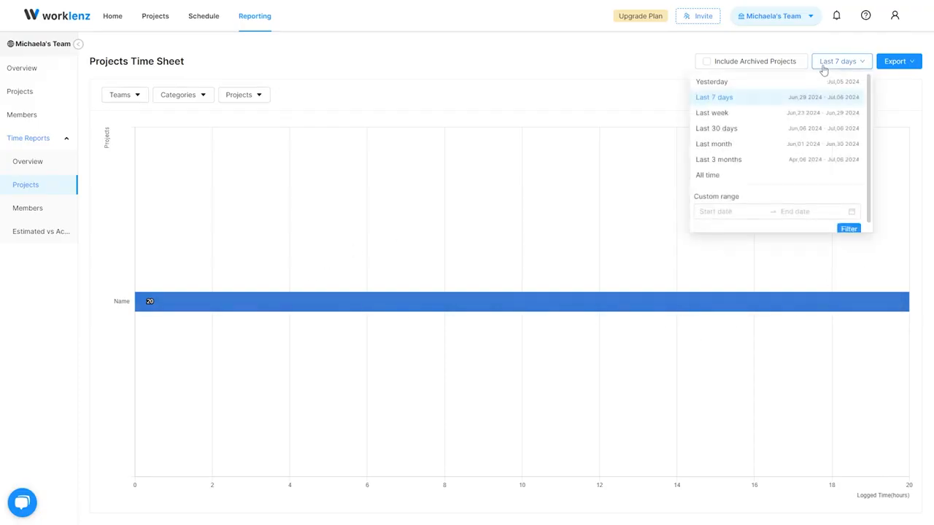
click(756, 128)
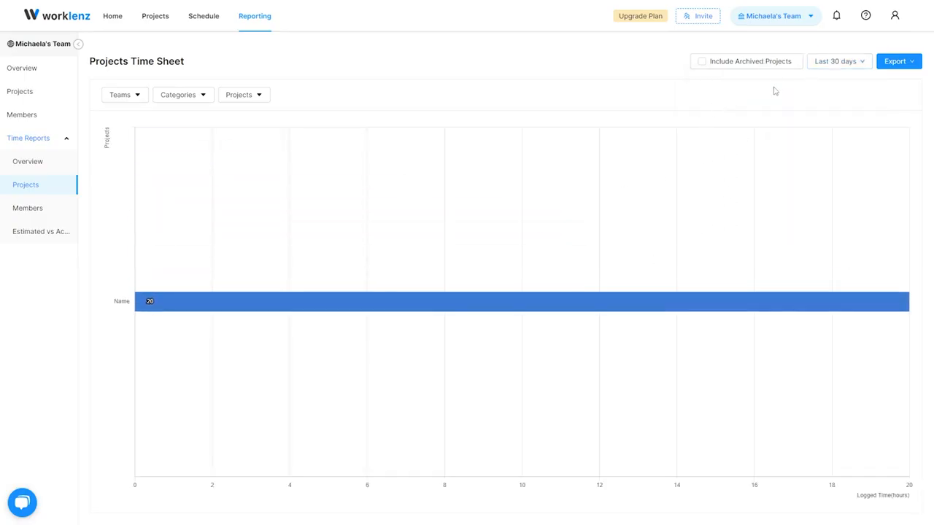
click(837, 67)
click(839, 69)
View the members time sheet and the Estimated vs Actual time report
click(35, 209)
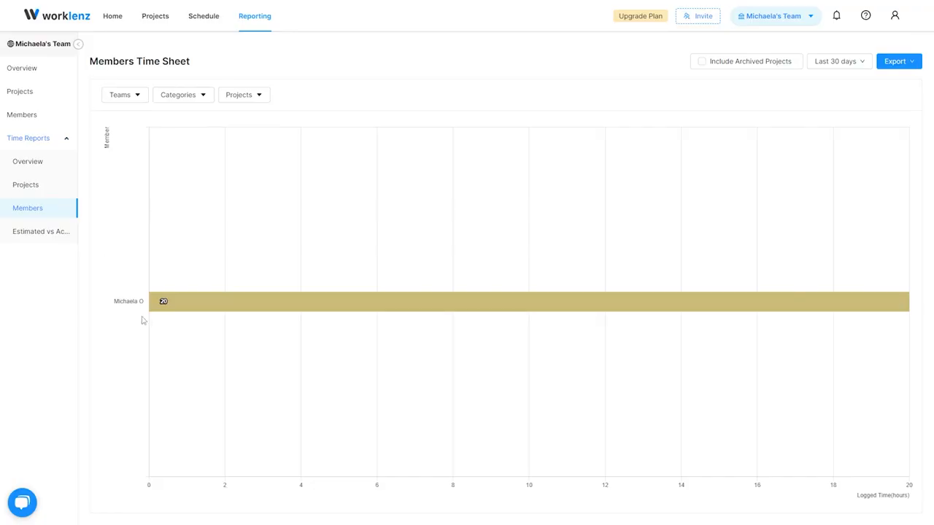
click(32, 235)
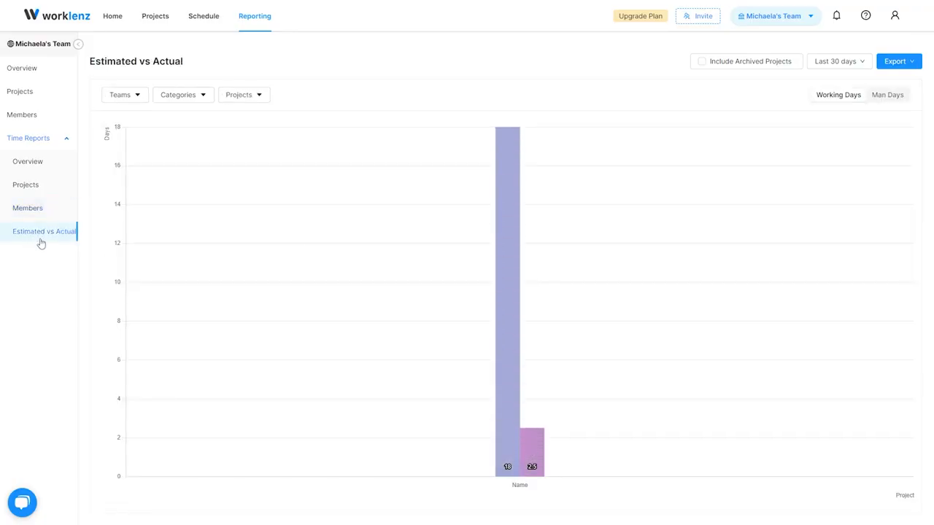